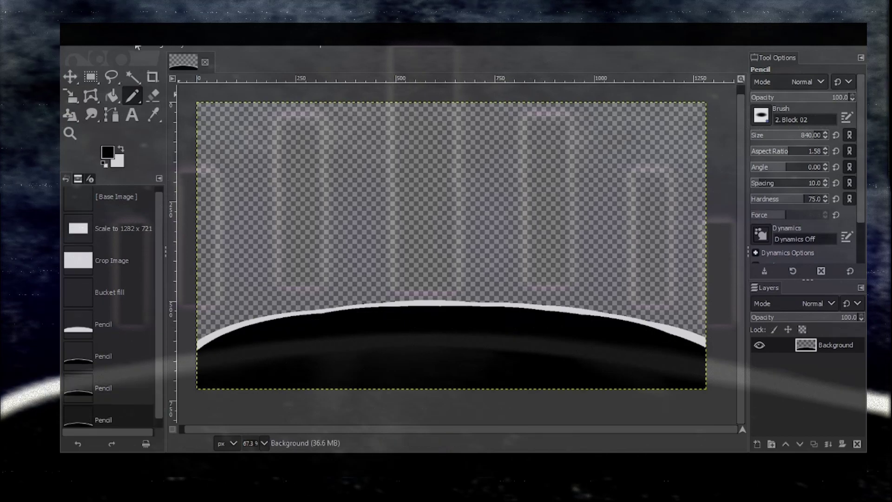
Erase the contents of the duplicated layer and move the empty copy below the Background layer
drag(257, 310, 669, 358)
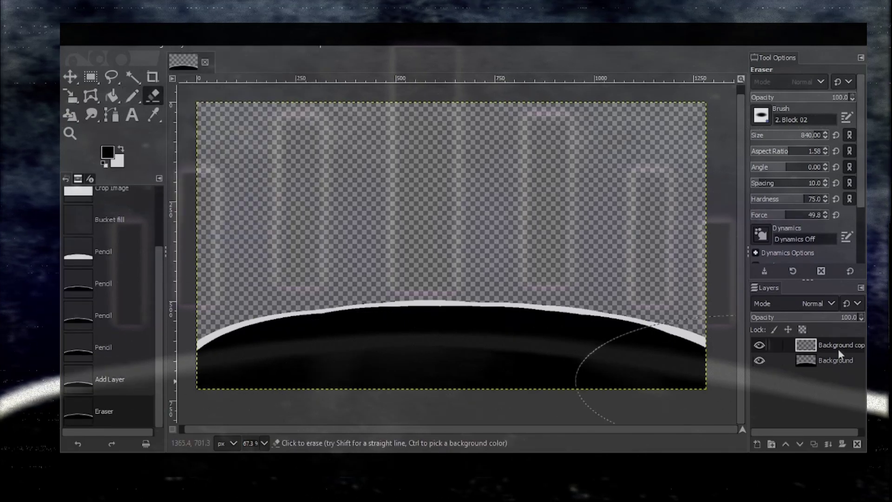
drag(838, 349, 826, 372)
click(832, 346)
Smudge the planet's white rim with the 2. Hardness 050 brush, softening it and pulling light streaks down into the black surface
click(91, 114)
click(761, 115)
double_click(775, 150)
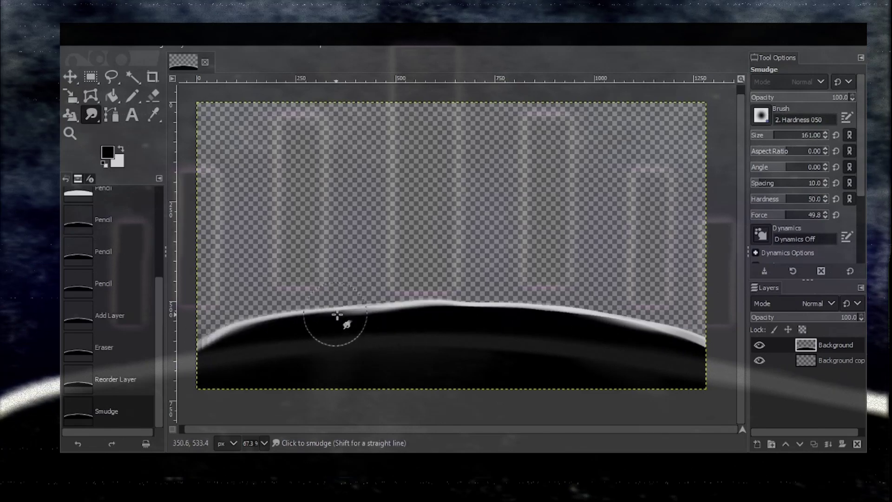
mouse_move(740, 356)
mouse_down()
mouse_move(445, 306)
mouse_move(271, 318)
mouse_move(216, 352)
mouse_move(498, 300)
mouse_move(730, 338)
mouse_move(604, 310)
mouse_move(591, 335)
mouse_up()
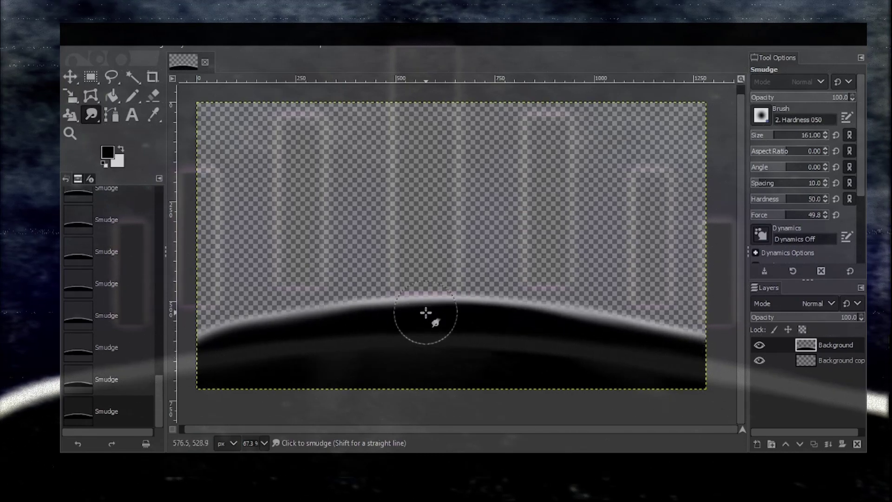
mouse_move(432, 306)
mouse_down()
mouse_move(421, 400)
mouse_move(402, 390)
mouse_up()
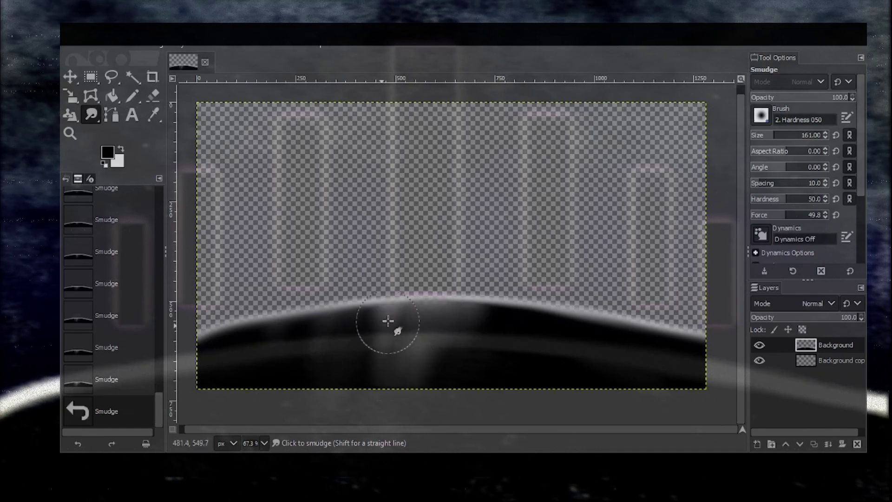
drag(538, 319, 612, 384)
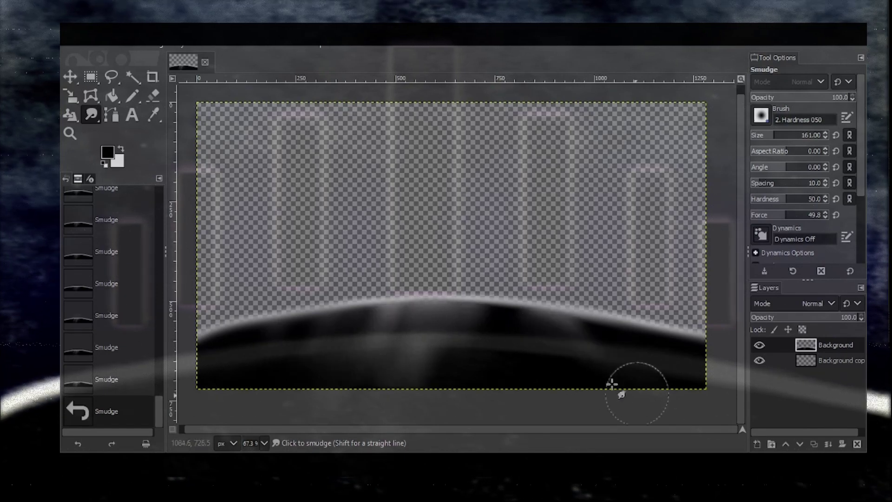
Hide the Background layer and duplicate the empty layer beneath it
click(759, 345)
click(806, 360)
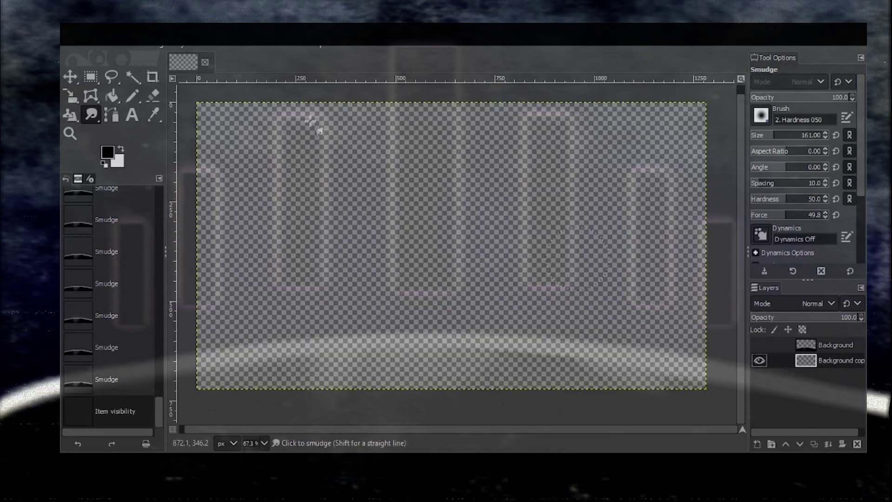
click(182, 43)
click(204, 89)
Set the foreground colour to dark navy 000b1e and paint a band along the canvas's lower edge with the Pencil
click(107, 153)
click(170, 135)
mouse_move(155, 125)
mouse_down()
mouse_move(182, 152)
mouse_move(163, 193)
mouse_up()
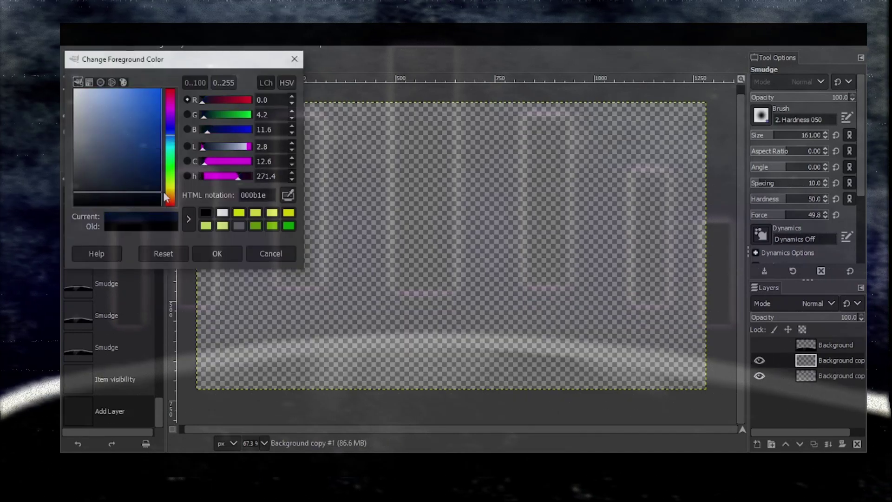
click(217, 254)
click(153, 96)
click(136, 99)
mouse_move(246, 357)
mouse_down()
mouse_move(679, 373)
mouse_move(199, 383)
mouse_up()
click(265, 384)
click(657, 389)
click(446, 387)
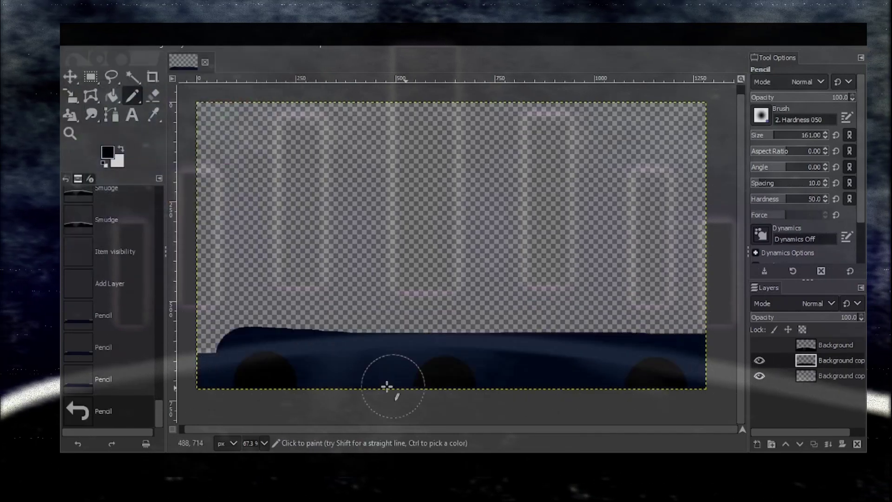
click(388, 387)
Choose a brighter navy foreground colour and paint a second band directly above the dark one, filling its gaps
click(108, 152)
drag(157, 184, 176, 176)
click(217, 253)
mouse_move(211, 328)
mouse_down()
mouse_move(296, 309)
mouse_move(696, 301)
mouse_up()
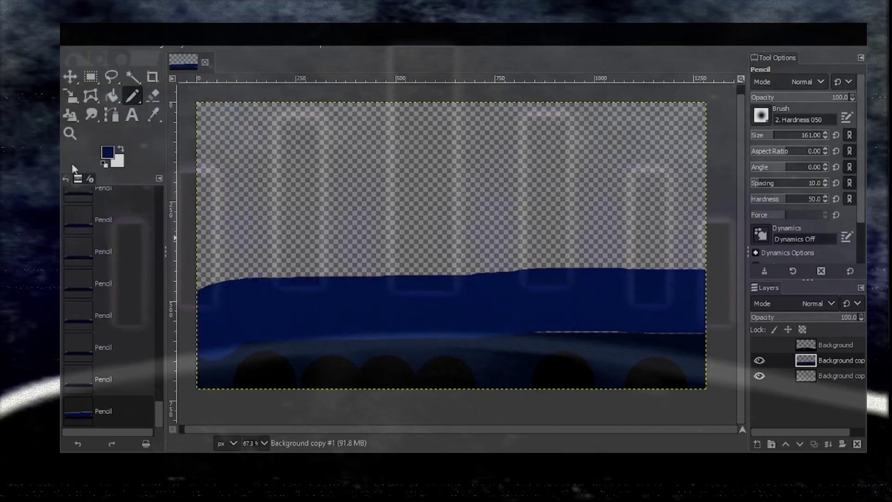
click(643, 316)
click(691, 311)
Choose a brighter blue and paint a third band across the middle of the canvas
click(107, 152)
drag(156, 171, 173, 163)
click(217, 253)
drag(207, 266, 697, 238)
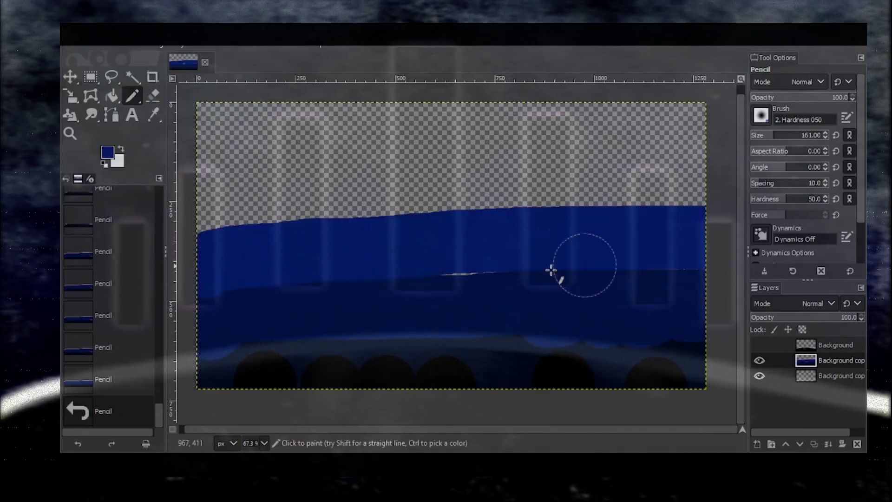
Choose a muted slate blue and paint a fourth band across the canvas above the bright blue one
click(107, 155)
click(119, 141)
click(217, 253)
drag(204, 215, 702, 185)
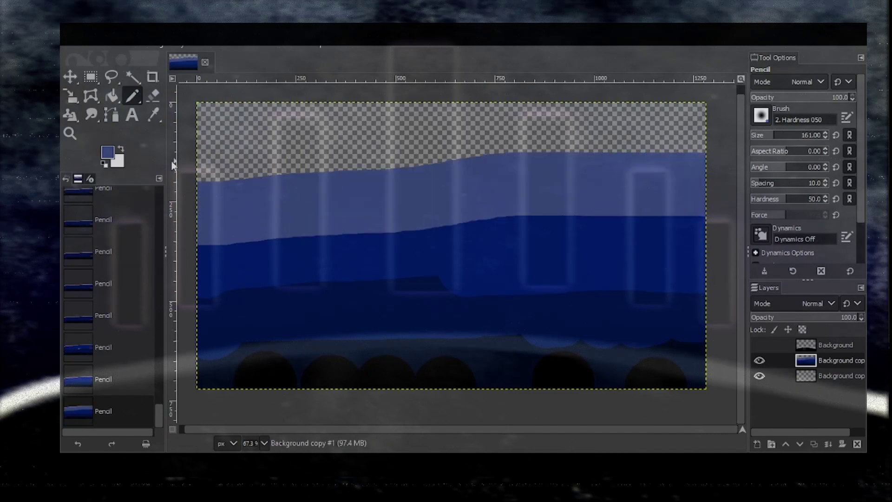
Choose a greyer slate colour and paint a fifth band across the upper part of the canvas
click(107, 152)
click(94, 154)
click(217, 252)
drag(204, 168, 715, 140)
Choose a light periwinkle blue and fill the remaining strip along the canvas's upper edge
click(107, 153)
click(112, 110)
click(217, 254)
drag(277, 123, 199, 125)
drag(317, 120, 702, 98)
Blend the blue bands into a smooth sky gradient using the Smudge tool with the Chalk 02 brush at size 230
click(91, 115)
click(761, 115)
click(790, 185)
drag(651, 344, 644, 232)
mouse_move(576, 339)
mouse_down()
mouse_move(483, 237)
mouse_move(453, 321)
mouse_up()
mouse_move(418, 251)
mouse_down()
mouse_move(389, 288)
mouse_move(243, 265)
mouse_move(486, 312)
mouse_move(584, 147)
mouse_move(301, 94)
mouse_move(657, 149)
mouse_move(633, 382)
mouse_move(686, 398)
mouse_move(336, 341)
mouse_move(229, 362)
mouse_move(514, 355)
mouse_move(659, 84)
mouse_move(490, 51)
mouse_move(339, 213)
mouse_move(229, 88)
mouse_move(464, 156)
mouse_move(656, 111)
mouse_move(154, 247)
mouse_move(334, 363)
mouse_move(199, 354)
mouse_move(718, 170)
mouse_move(295, 230)
mouse_move(405, 75)
mouse_up()
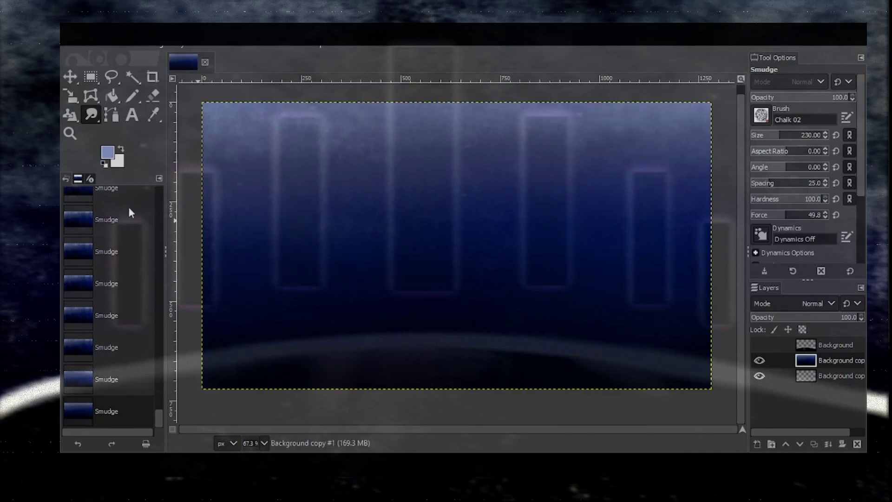
Reset the foreground to black, darken the sky's lower edge with the Pencil, and smudge the upper right of the sky
click(104, 164)
mouse_move(402, 391)
mouse_down()
mouse_move(507, 378)
mouse_move(450, 358)
mouse_up()
click(132, 96)
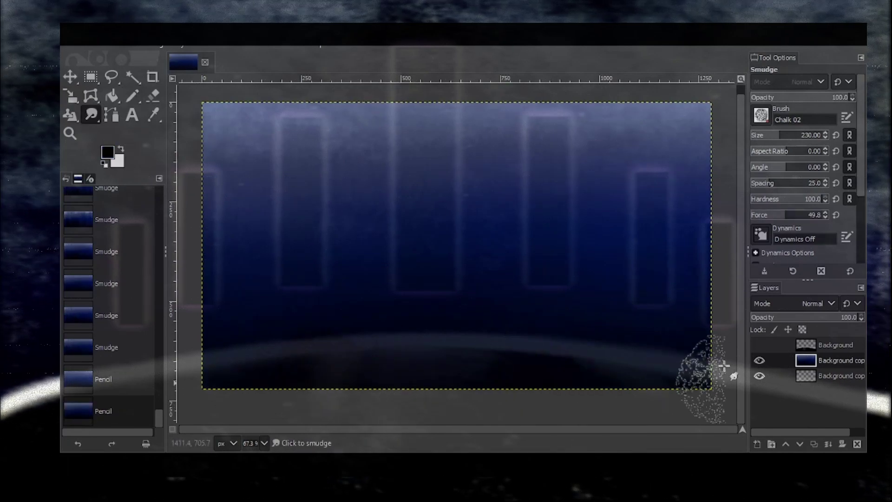
drag(694, 177, 366, 205)
Show the Background layer, and place a duplicate of the empty lowest layer at the top of the layer stack
click(833, 363)
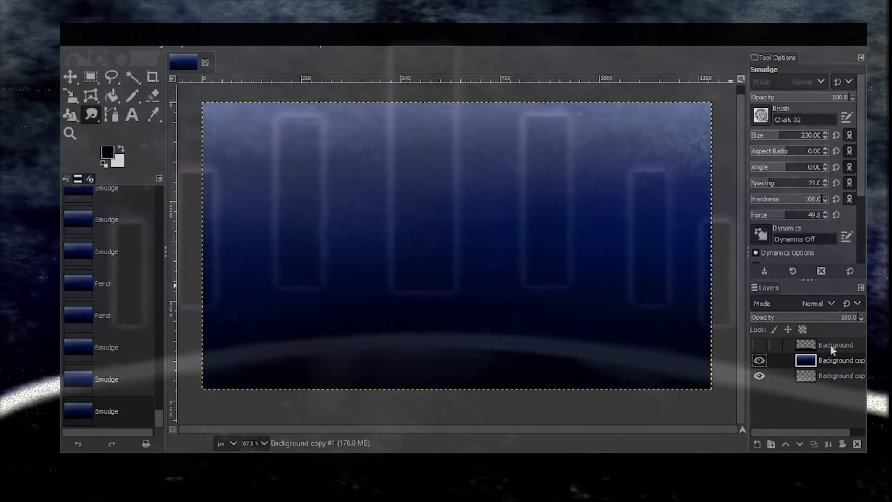
click(760, 345)
click(823, 376)
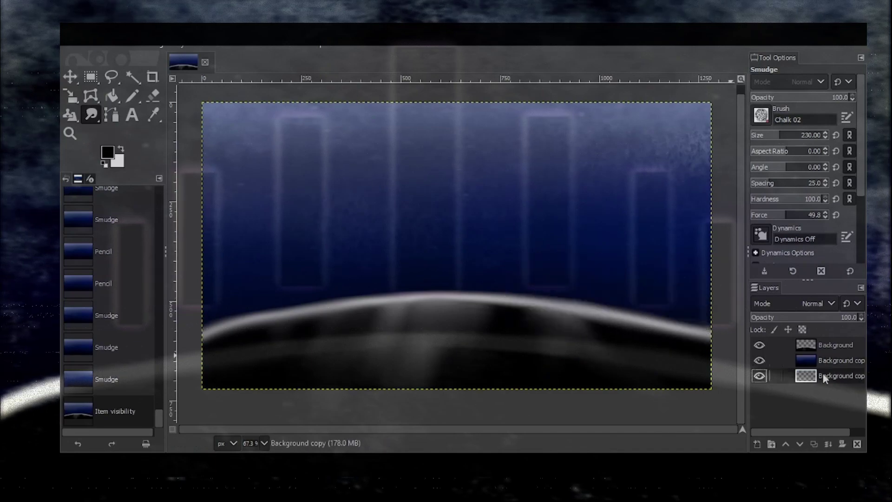
click(183, 43)
click(203, 92)
drag(834, 375, 836, 346)
Set up the Pencil with the near-black colour 1c1515 and the 2. Block 01 brush at a 90 degree angle
click(133, 96)
click(108, 152)
click(93, 191)
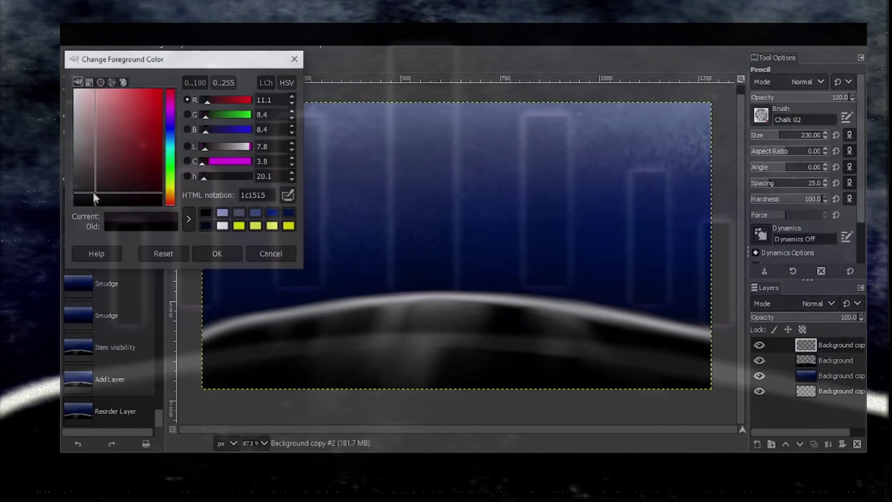
click(217, 253)
click(761, 115)
click(804, 137)
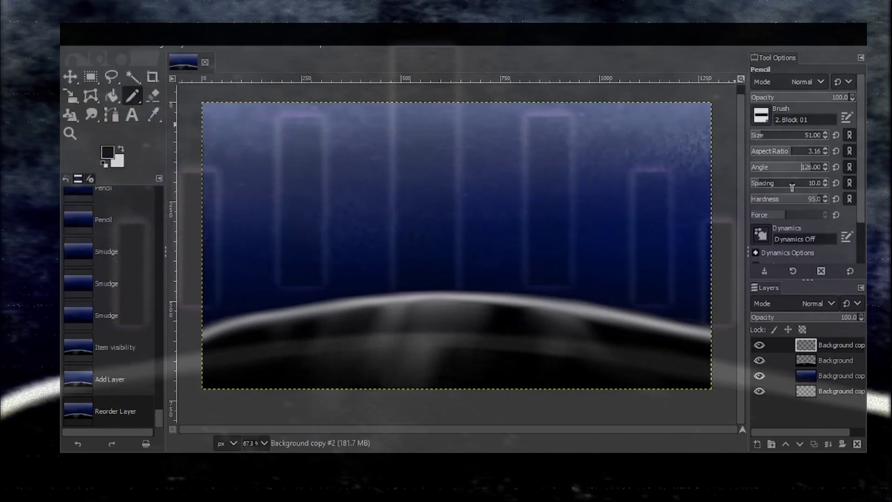
text(90)
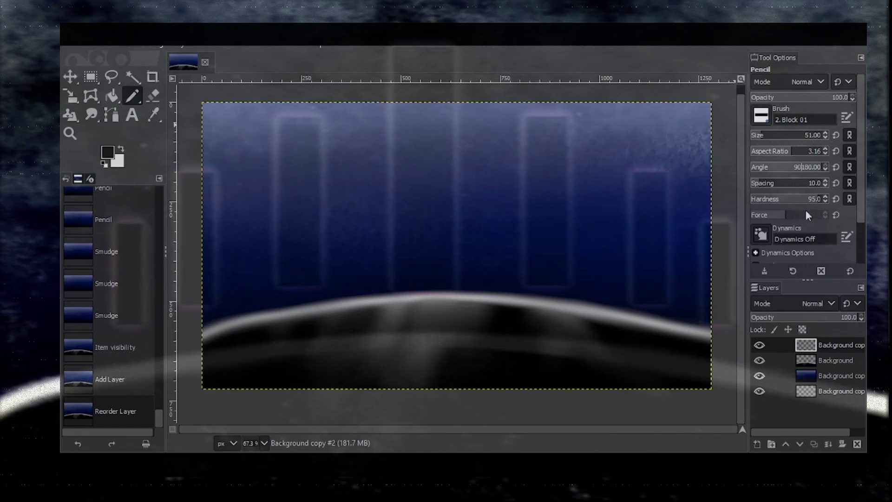
Adjust the brush size and stamp a tall dark grey pillar in the sky above the planet's centre
click(459, 185)
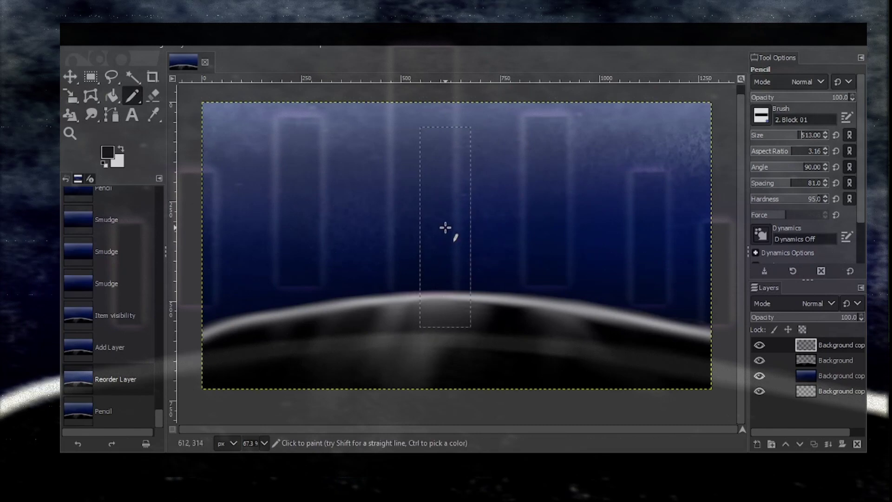
click(788, 133)
click(445, 199)
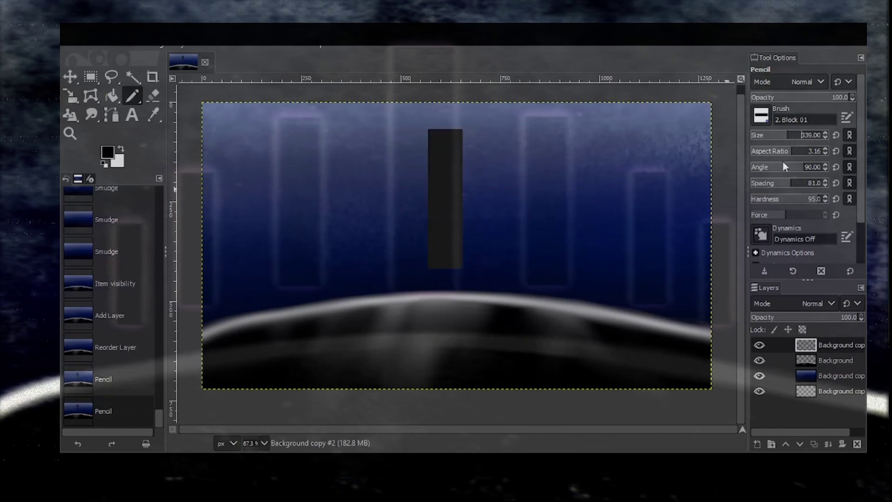
Reduce the brush size to 325 and then 307, stamping a black core inside the dark grey pillar
click(826, 138)
click(821, 172)
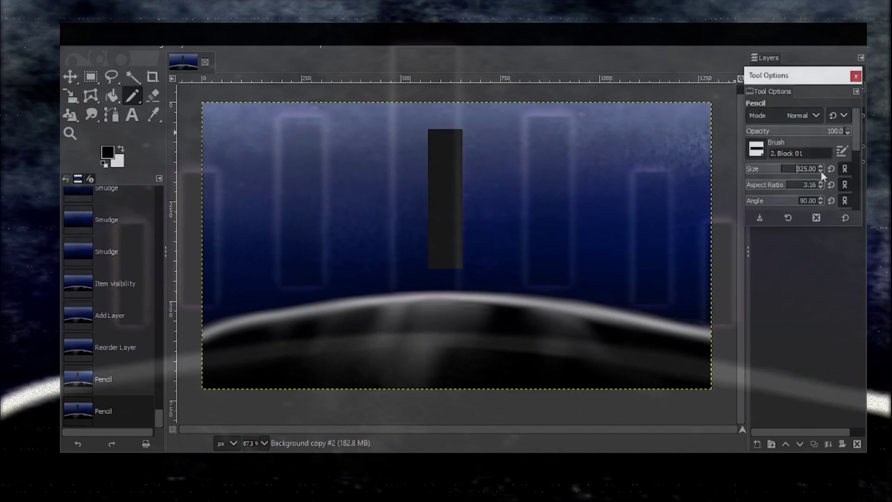
click(446, 199)
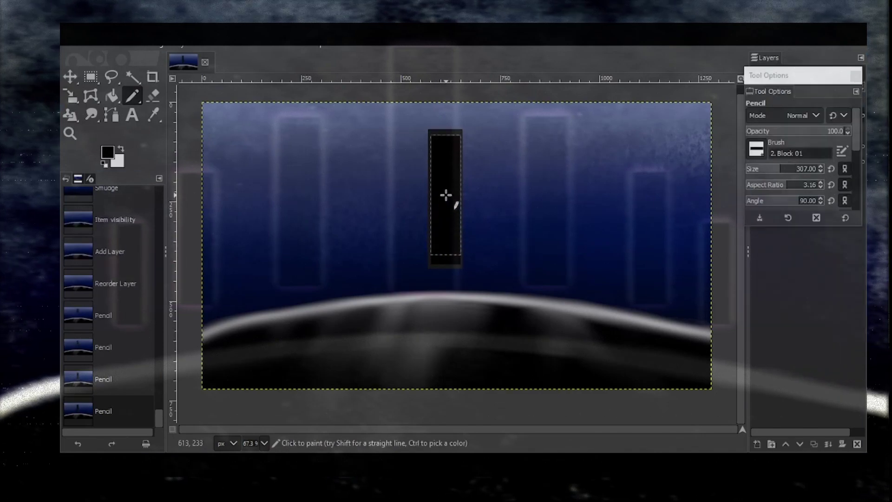
Crop the pillar layer to its content and duplicate it
click(182, 20)
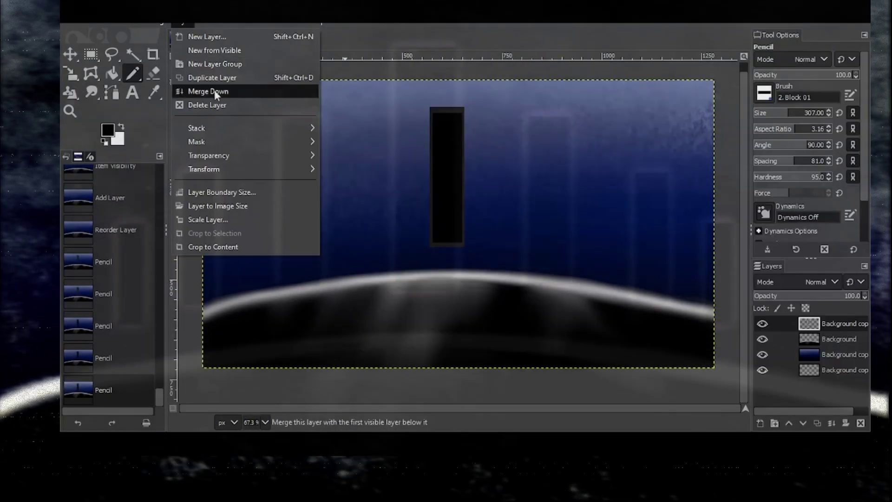
click(205, 90)
click(182, 19)
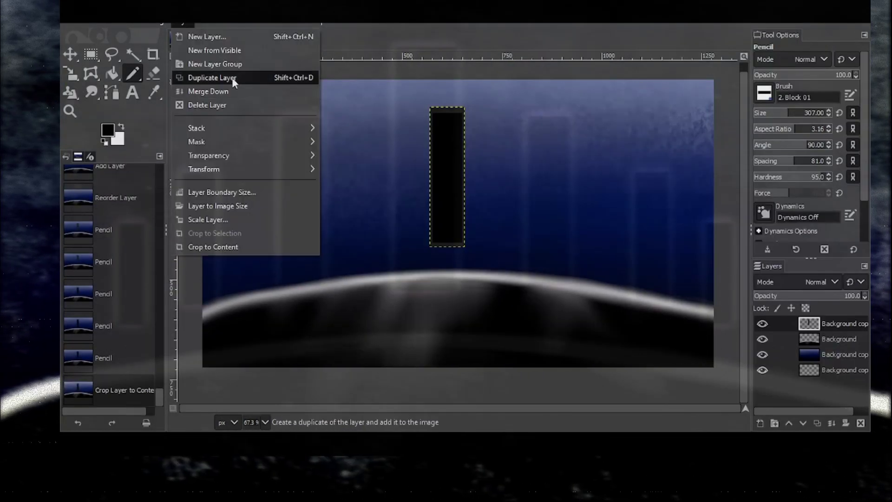
click(214, 76)
Move the pillar copy to the right of the original and scale it to 60 x 243 px
key(m)
drag(446, 174, 514, 190)
click(70, 74)
click(509, 263)
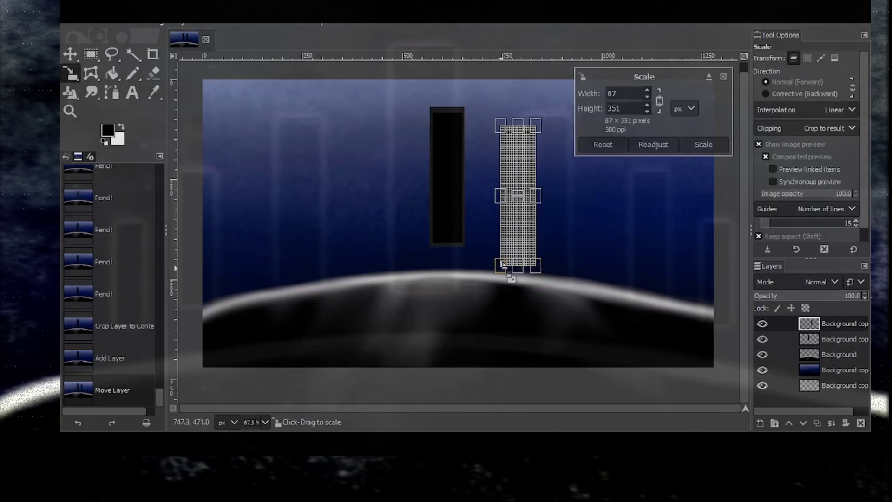
drag(505, 268, 514, 225)
key(Return)
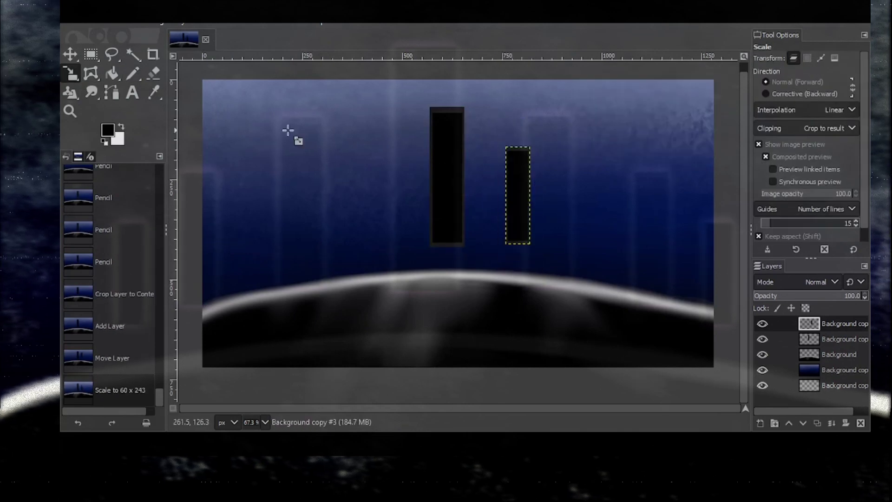
Duplicate the smaller pillar, place the copy further right, and scale it to 48 x 191 px
click(186, 21)
click(214, 76)
click(71, 72)
click(517, 196)
drag(518, 196, 577, 217)
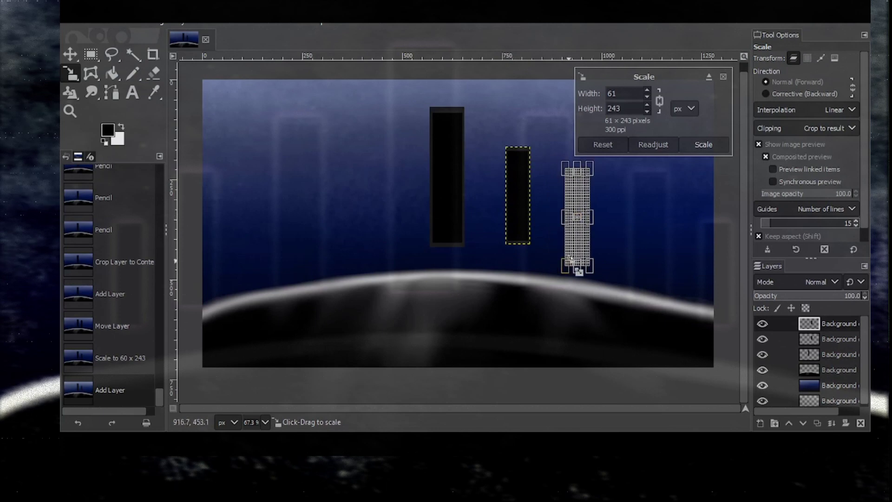
drag(578, 271, 577, 260)
click(703, 145)
Duplicate the third pillar and scale the copy to 37 x 146 px, placing it furthest right and slightly lower
key(shift+ctrl+d)
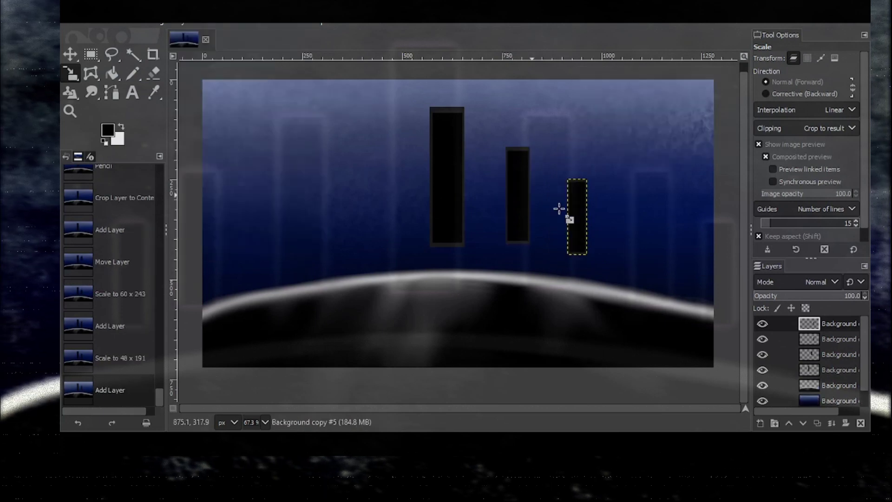
click(559, 208)
drag(586, 226, 609, 266)
click(686, 147)
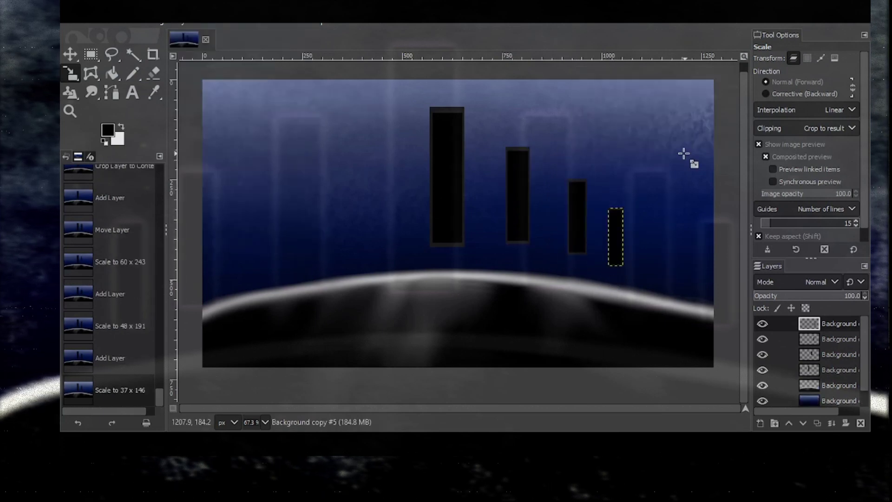
Merge the three smaller pillar layers down into the central pillar's layer
click(182, 24)
click(208, 91)
click(182, 24)
click(208, 91)
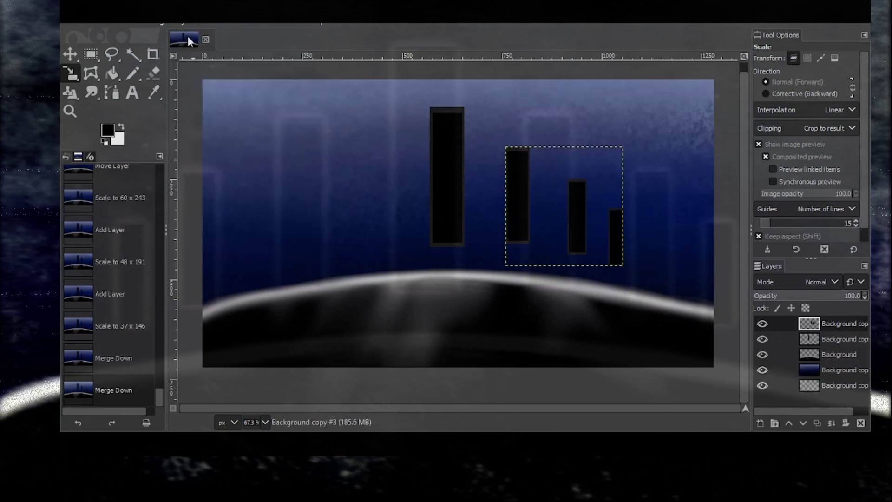
click(182, 24)
click(208, 92)
Mirror a duplicate of the merged pillar layer horizontally and move it left until both tall central pillars overlap
click(182, 24)
click(214, 75)
click(255, 24)
click(73, 75)
scroll(73, 78, down, 5)
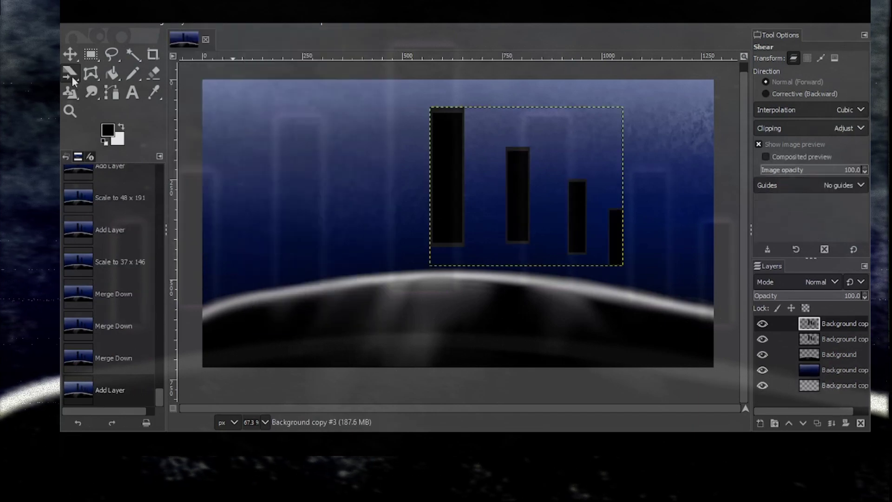
click(435, 164)
ctrl+click(434, 163)
click(605, 175)
key(m)
drag(606, 174, 446, 175)
Erase the overlapping central pillar from the mirrored copy and merge that layer down into the original pillar layer
key(shift+e)
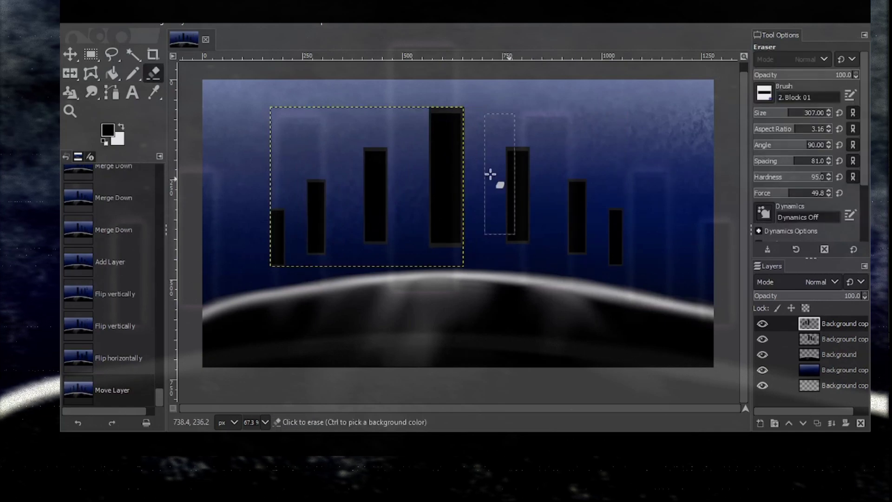
click(437, 214)
click(453, 164)
click(461, 210)
click(183, 23)
click(209, 90)
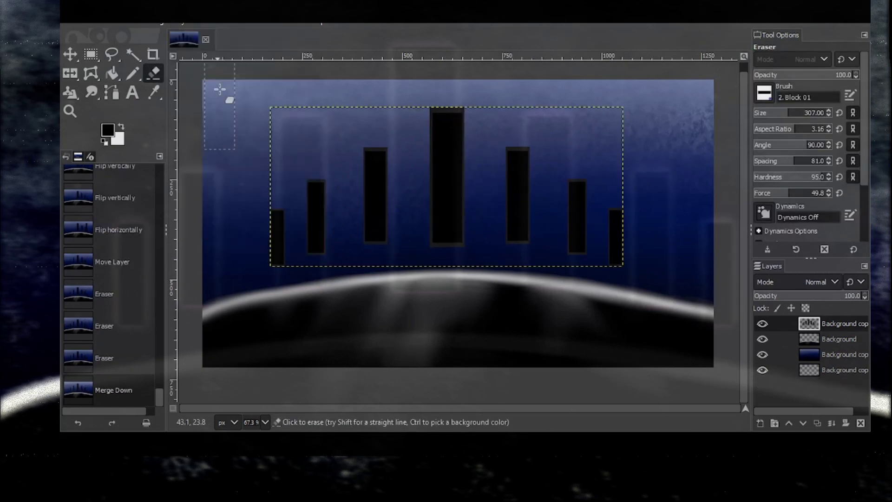
Duplicate the empty lowest layer and move the copy above the merged pillar layer
click(823, 339)
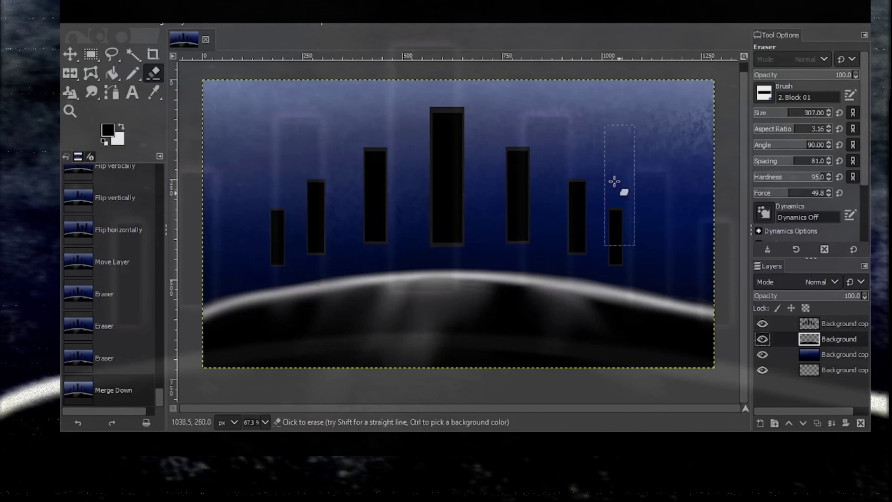
click(833, 372)
click(183, 24)
click(217, 77)
drag(834, 370, 832, 319)
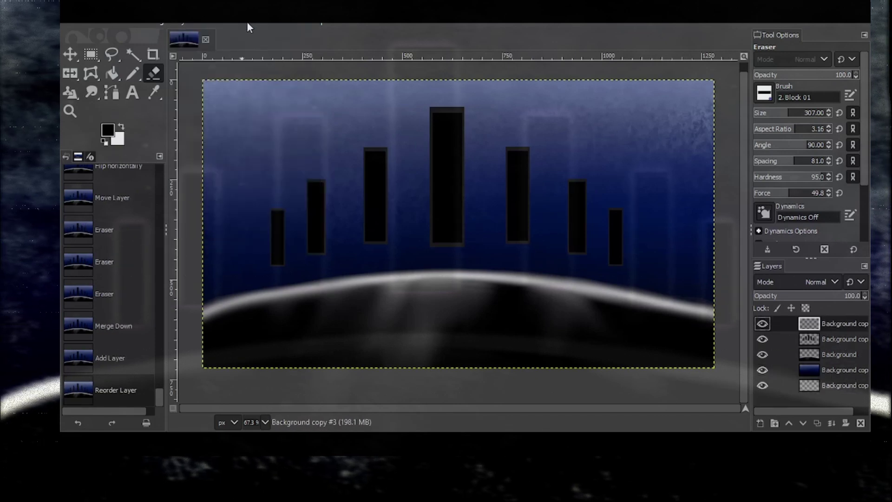
Render a Clouds fog layer over the scene in grey-blue with turbulence 4.5 and opacity 43
click(254, 24)
mouse_move(304, 213)
click(411, 253)
click(483, 228)
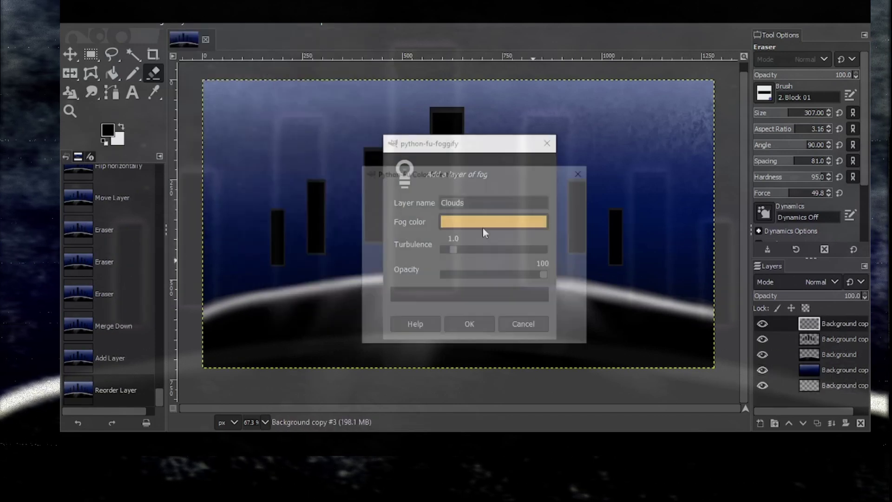
click(388, 213)
click(463, 235)
click(382, 226)
click(495, 332)
drag(453, 251, 463, 254)
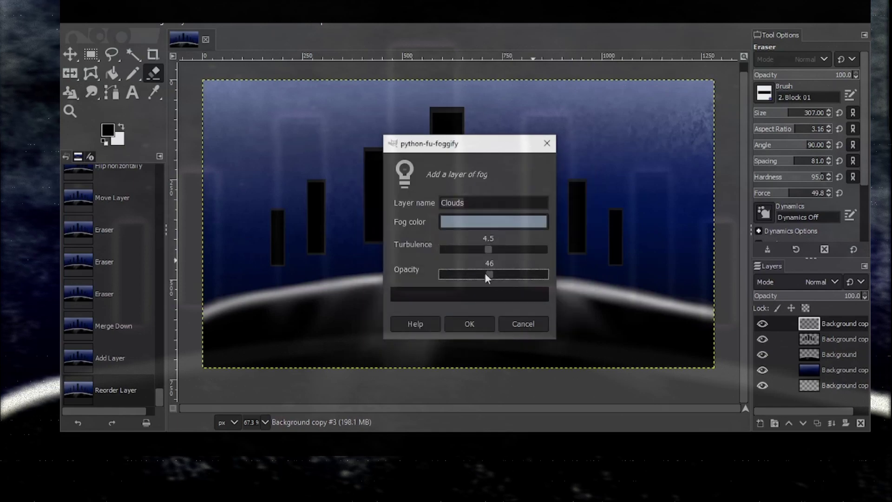
click(488, 323)
Thin out the fog over the pillars and planet using the Chalk 02 eraser at size 645 and 48.5 opacity
click(764, 93)
click(802, 83)
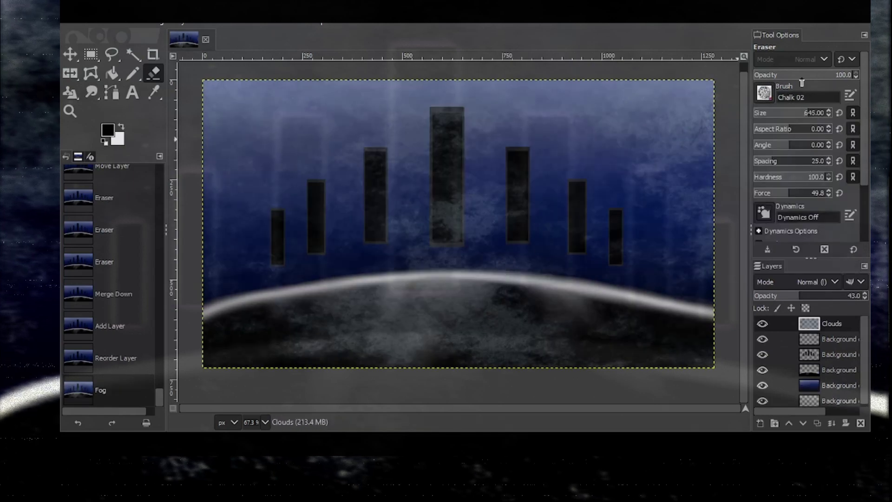
click(801, 75)
click(430, 277)
click(287, 299)
click(516, 325)
click(360, 229)
click(632, 334)
click(643, 332)
Render a second fog layer directly above the empty Background copy #3 layer, with a newly chosen fog color
click(838, 343)
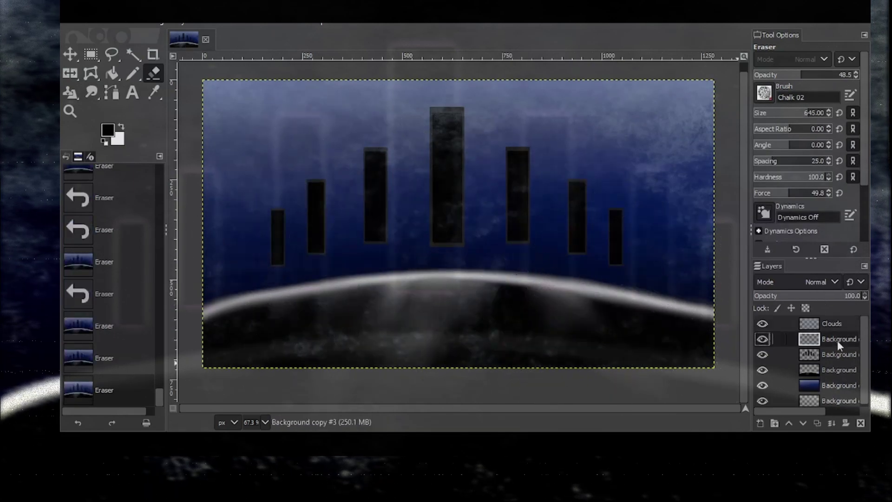
click(493, 222)
drag(390, 236, 406, 226)
click(513, 336)
click(481, 322)
Erase much of the second fog layer around the pillars and planet with the large Chalk 02 eraser
click(534, 388)
click(521, 305)
click(402, 269)
click(311, 253)
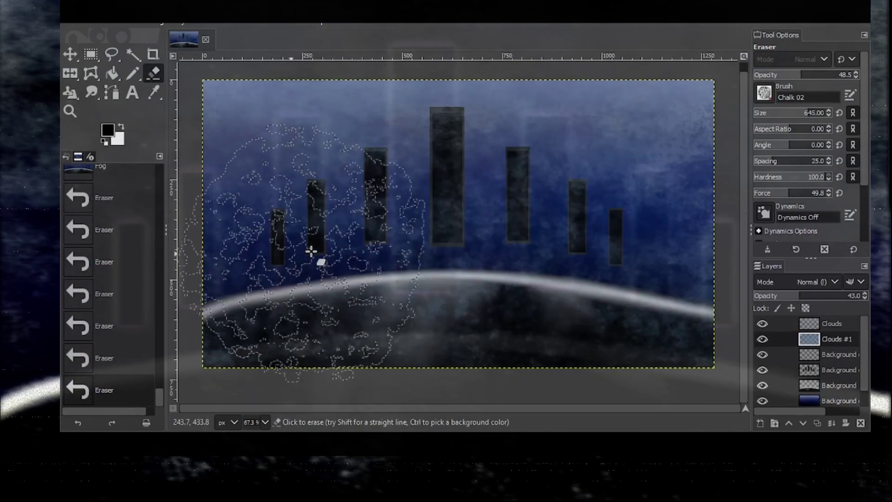
click(371, 279)
click(570, 349)
click(368, 310)
click(294, 314)
click(396, 214)
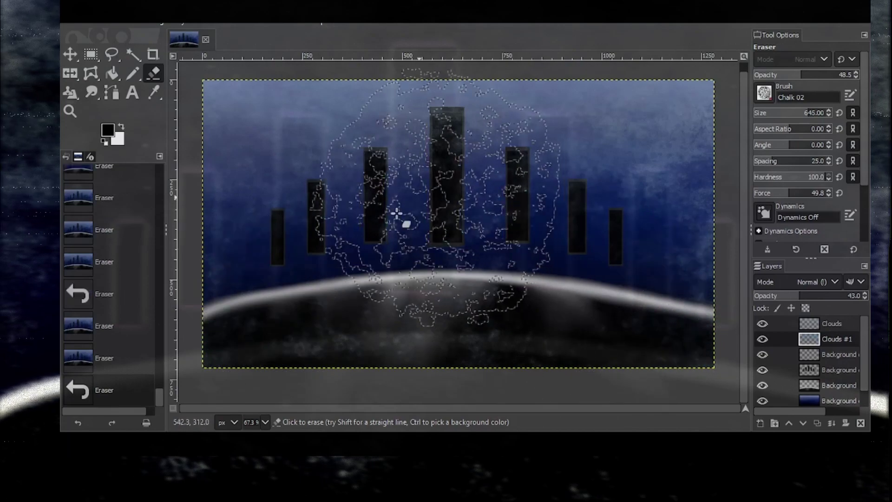
click(263, 329)
Move the empty Background copy #3 layer to the top of the stack and fill it with black
drag(836, 354, 829, 323)
key(shift+b)
click(339, 187)
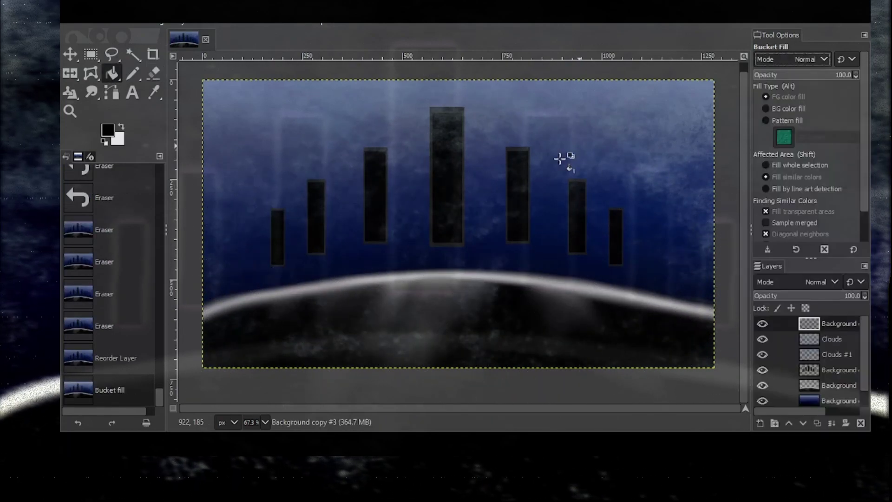
click(560, 159)
Dot tiny white stars on the black layer using the Pencil with the 2. Hardness 025 brush at size 1
click(133, 73)
click(121, 126)
click(764, 93)
click(764, 128)
drag(767, 114, 754, 113)
click(291, 167)
click(556, 210)
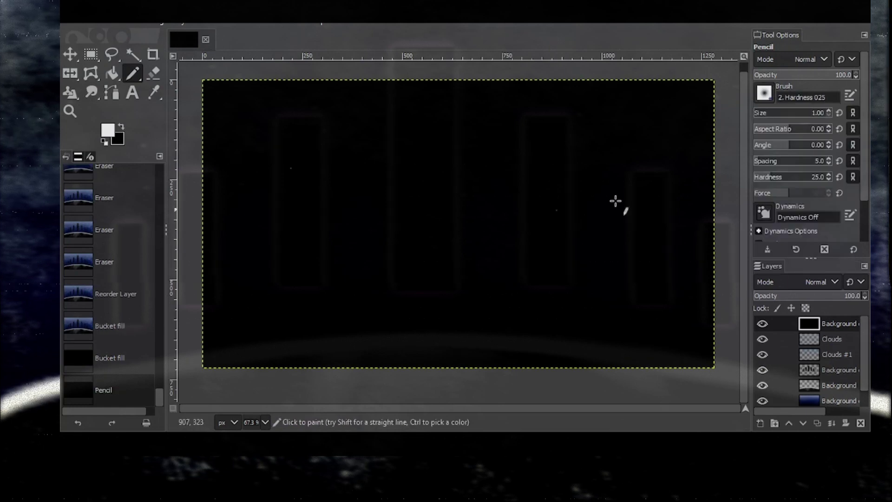
Add larger white stars across the black layer with the Pencil at size 3
click(417, 134)
click(502, 310)
click(324, 199)
Set the foreground color to bright green and dot a few green stars across the black layer
click(108, 130)
click(169, 145)
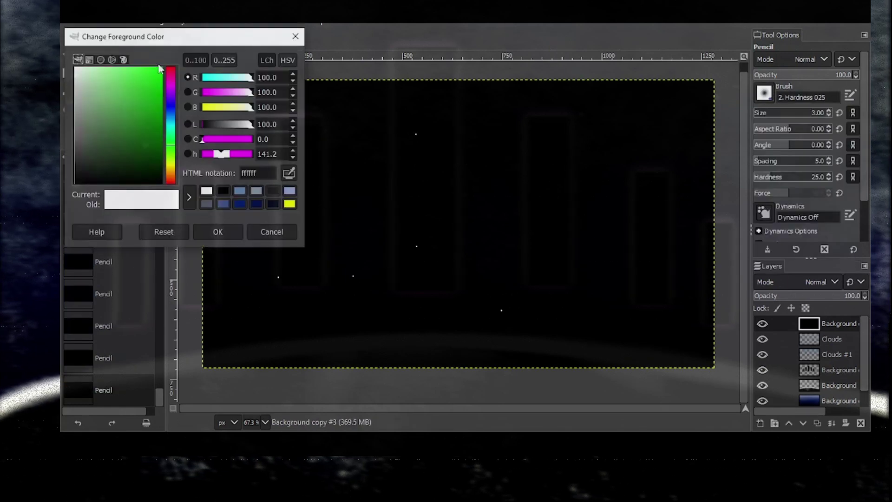
click(163, 69)
click(217, 231)
click(523, 209)
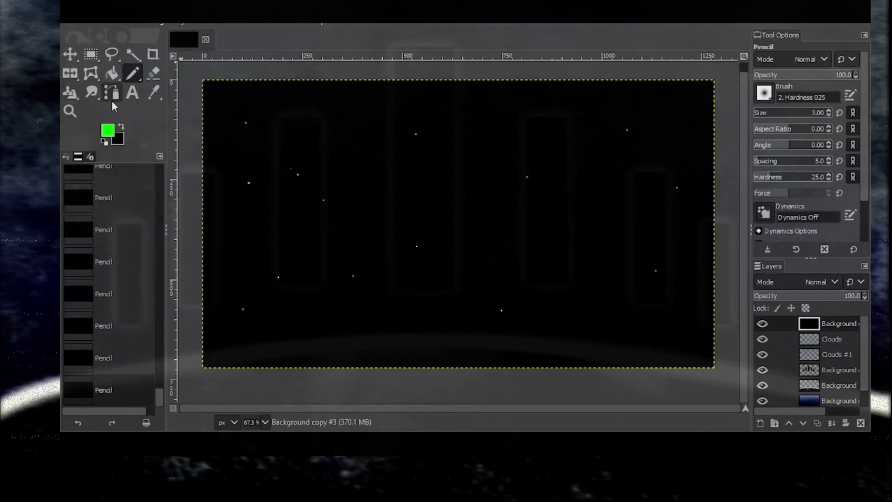
Set the foreground color to pinkish red (ff007c) and dot a few stars in it on the black layer
click(107, 130)
click(171, 81)
click(161, 83)
click(217, 232)
click(419, 323)
click(578, 272)
Set the foreground color to yellow and scatter yellow stars across the black layer
click(108, 130)
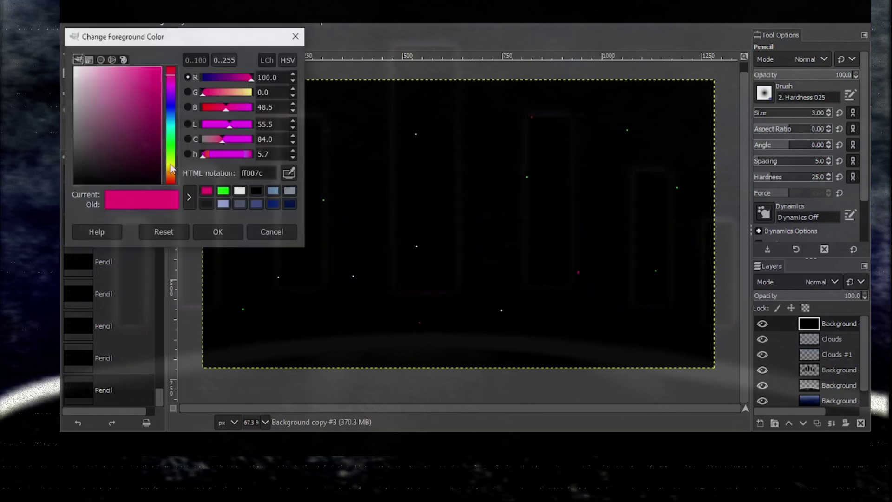
click(170, 162)
click(162, 69)
click(217, 231)
click(346, 120)
click(469, 231)
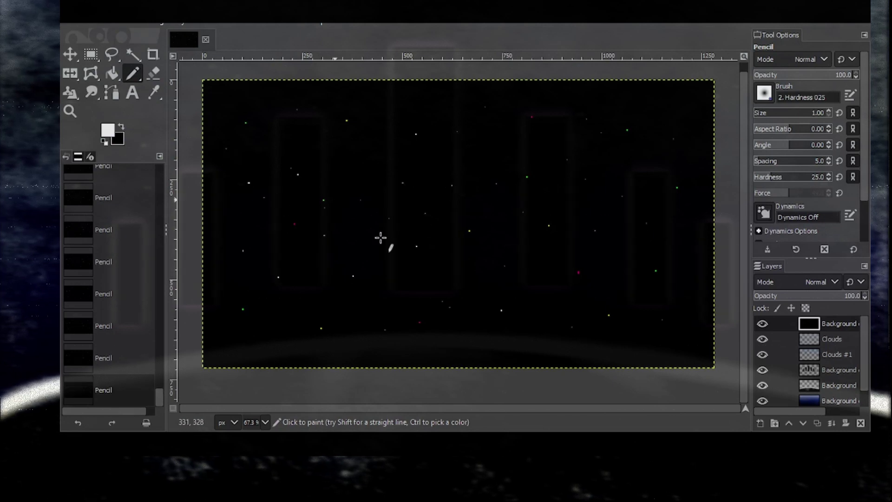
Apply a Bloom filter to the star layer with threshold -4.22 and radius 32.48
click(255, 21)
mouse_move(334, 139)
click(447, 143)
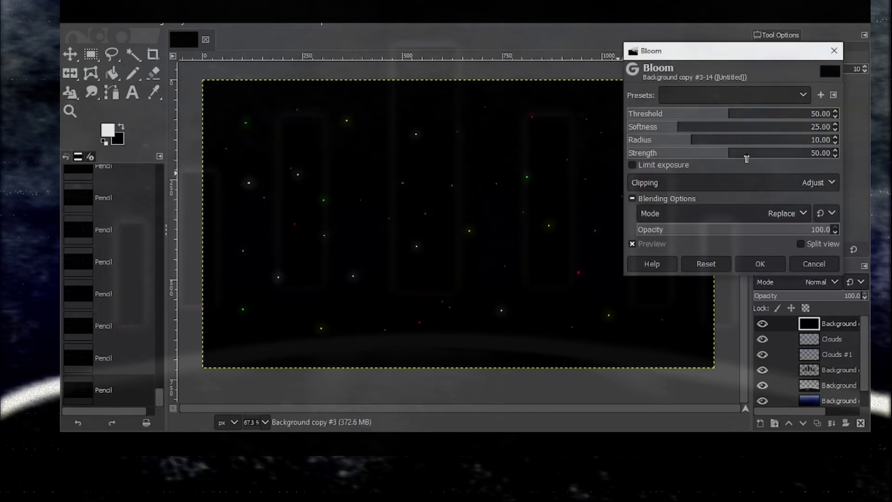
drag(723, 142, 774, 148)
drag(712, 116, 638, 118)
key(Return)
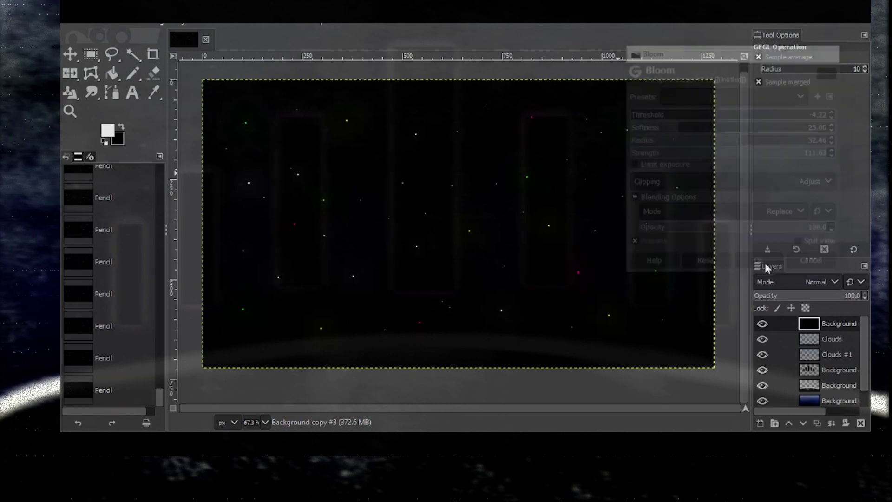
Apply Softglow to the star layer with glow radius 1, brightness 0.712 and sharpness 0.85
click(255, 21)
mouse_move(307, 210)
click(448, 303)
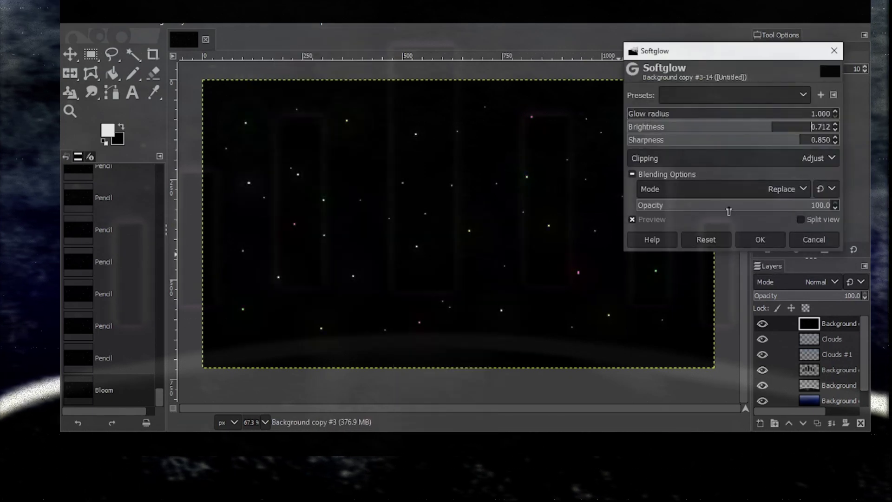
click(765, 236)
Apply a Hue-Chroma adjustment to the star layer
click(256, 21)
mouse_move(206, 21)
click(226, 63)
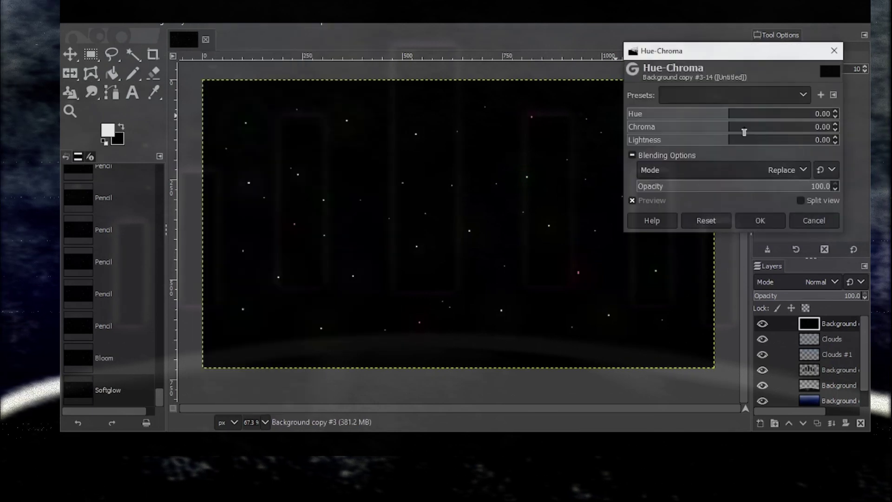
key(Return)
Distort the star layer using Whirl and Pinch with whirl 96, pinch 0 and radius 1.001
click(256, 21)
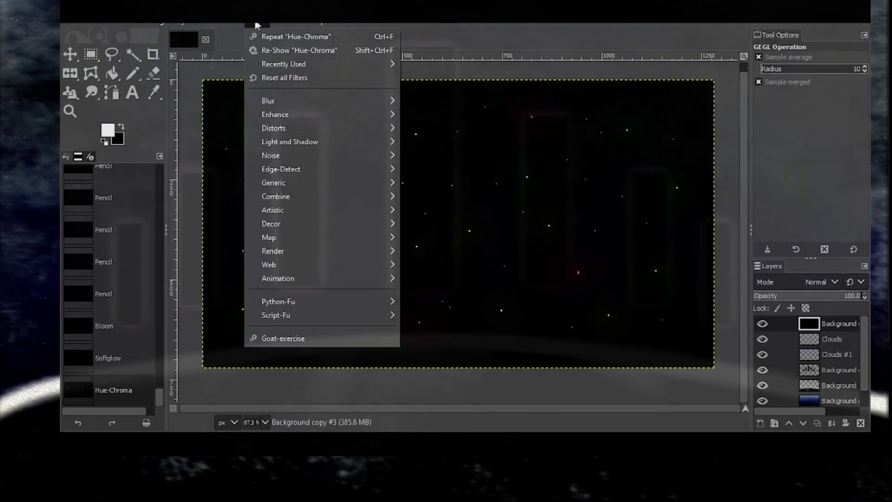
mouse_move(371, 130)
click(446, 319)
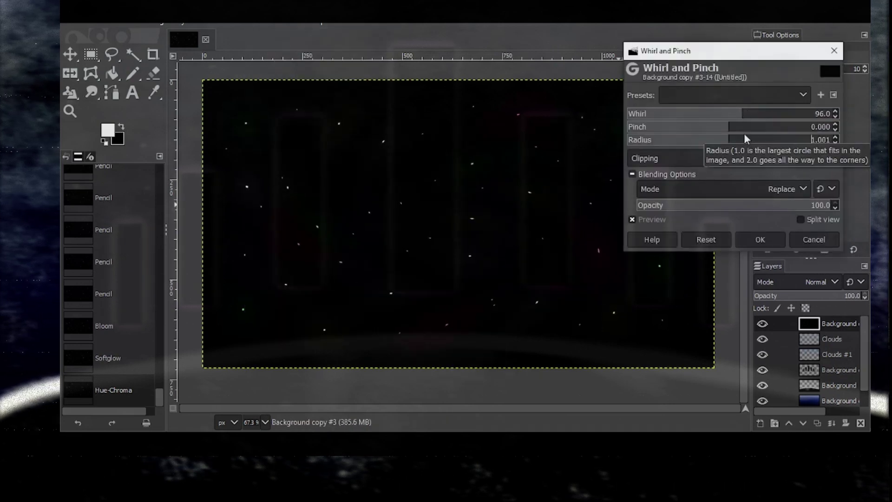
click(760, 239)
Apply Bloom to the whirled stars with threshold 20.35, softness 25, radius 121.38 and strength 24.13
click(257, 22)
mouse_move(316, 142)
click(462, 141)
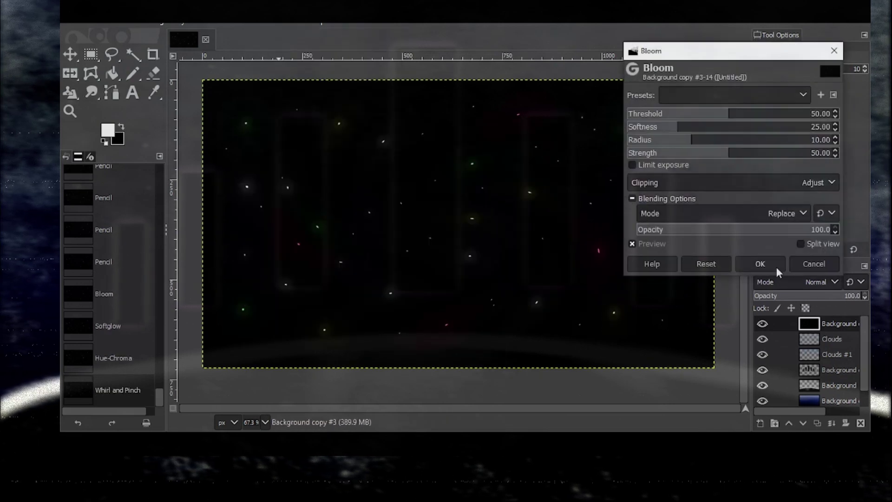
click(745, 142)
click(674, 153)
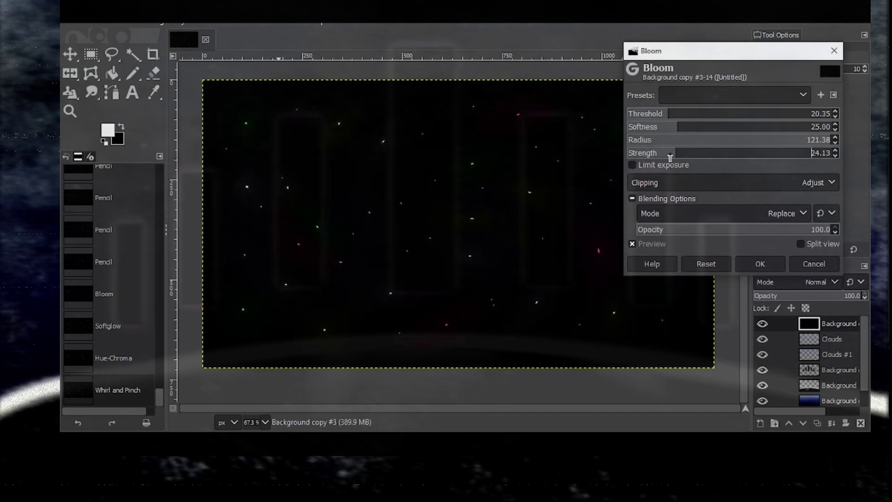
click(760, 264)
Apply the Cartoon filter to the star layer with mask radius 7 and percent black 0.471
click(255, 20)
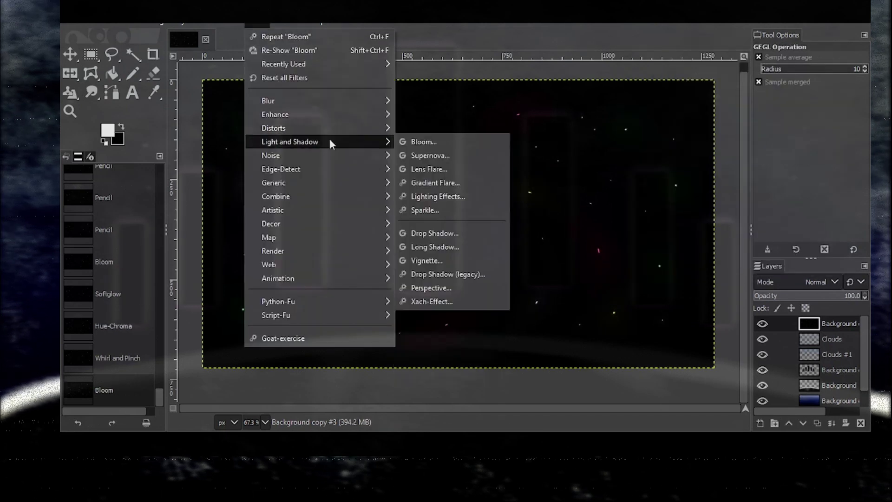
click(442, 221)
click(723, 130)
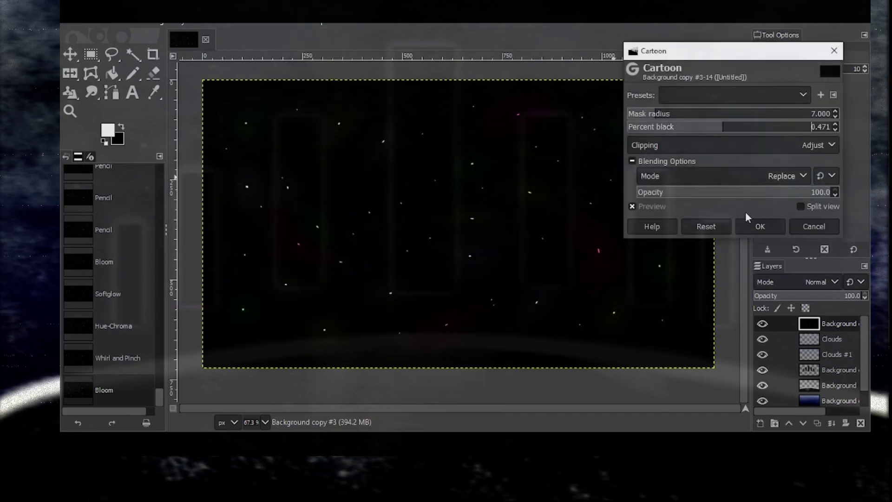
click(760, 227)
click(255, 21)
mouse_move(348, 209)
click(441, 263)
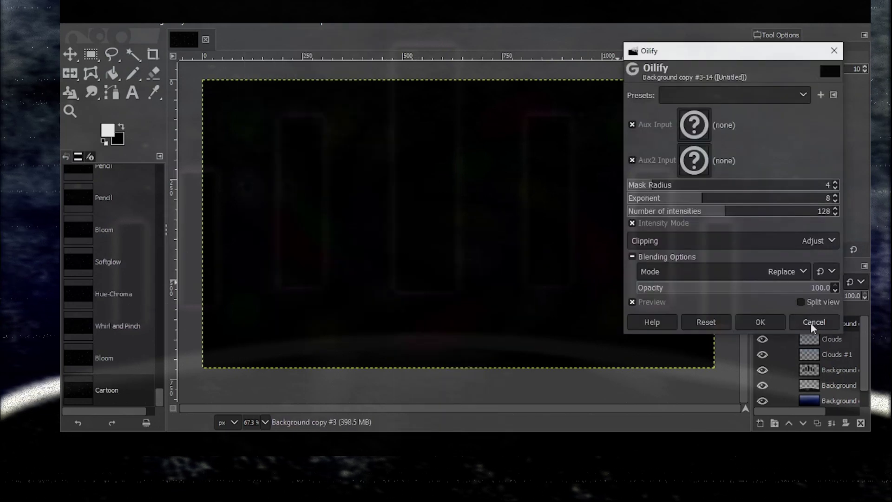
click(812, 322)
Apply Softglow to the star layer with glow radius 10, brightness 0 and sharpness 0.85
click(255, 21)
mouse_move(325, 210)
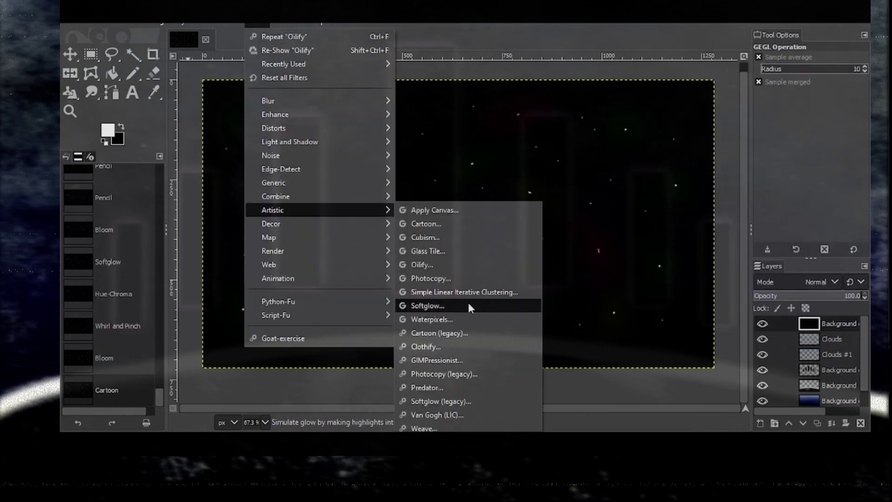
click(470, 307)
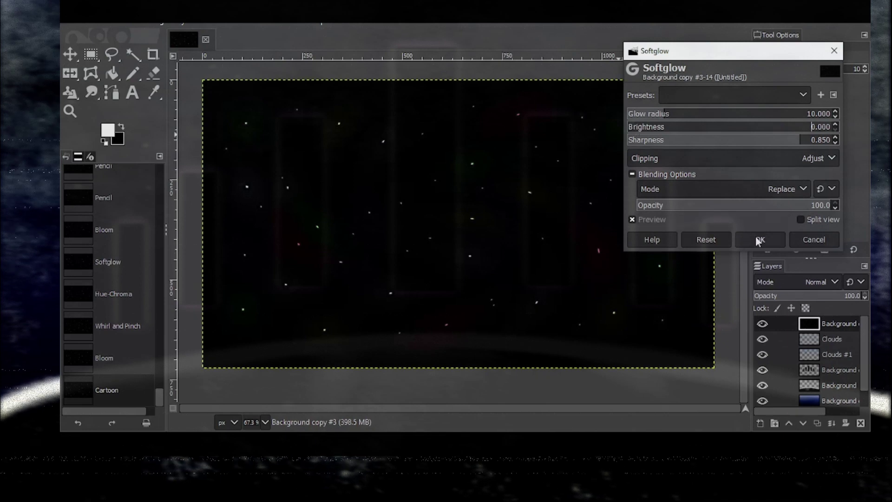
click(758, 240)
Raise the chroma of the star layer with the Hue-Chroma adjustment
click(255, 21)
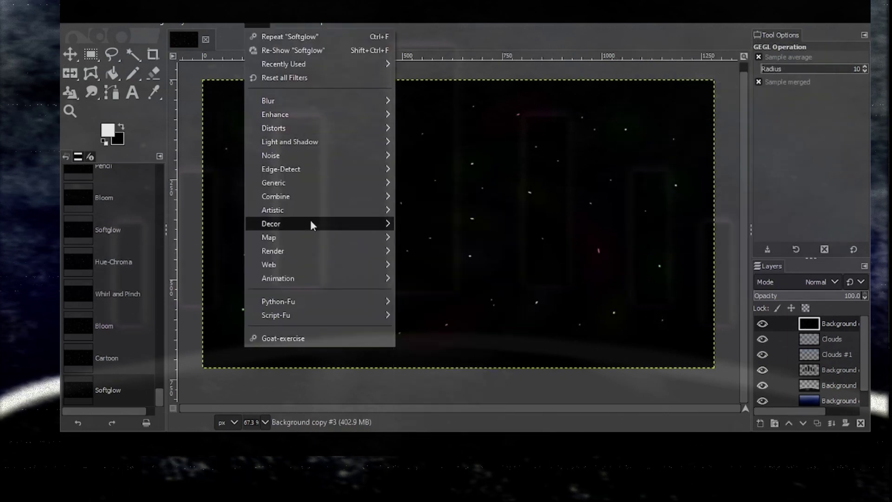
click(232, 62)
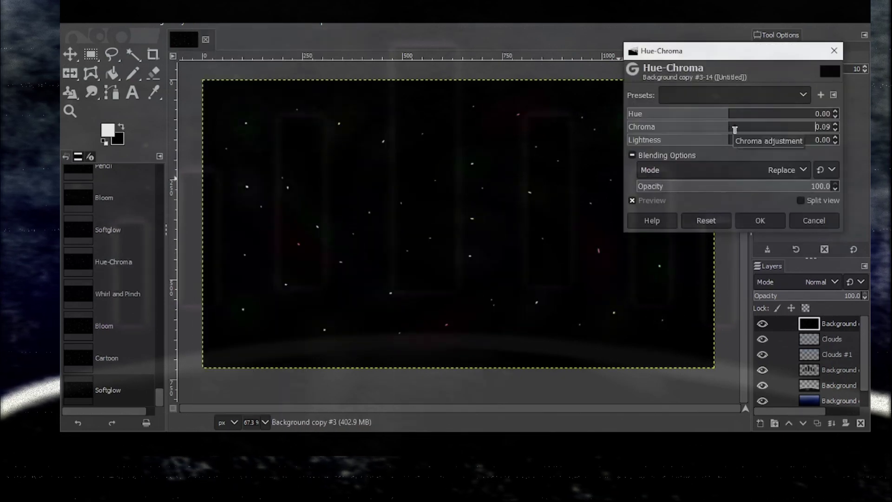
click(759, 221)
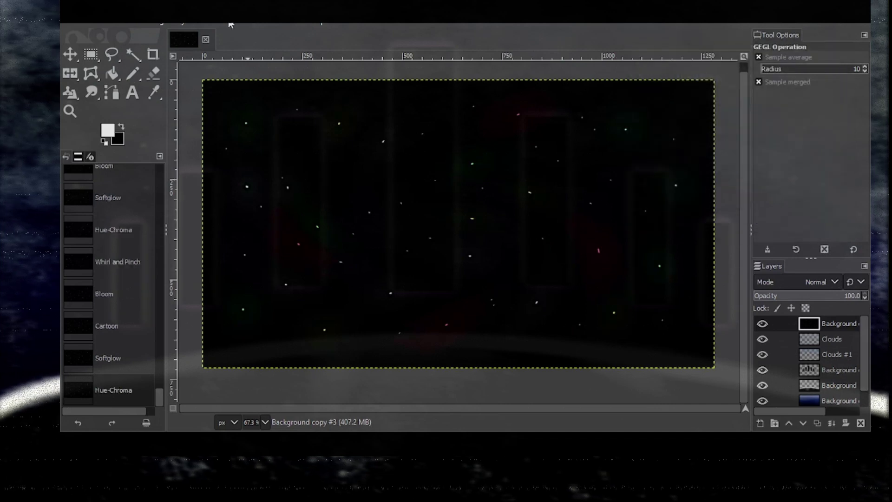
Duplicate the star layer, flip the copy vertically at about 59% opacity, and merge it down into the original
click(186, 21)
click(219, 76)
key(shift+f)
ctrl+click(540, 182)
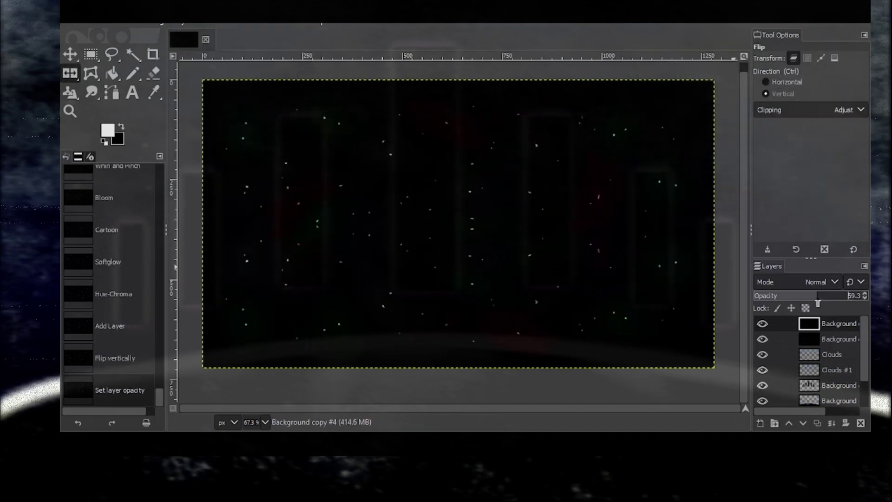
click(186, 21)
click(199, 89)
Apply Bloom with its default settings to the merged star layer
click(256, 21)
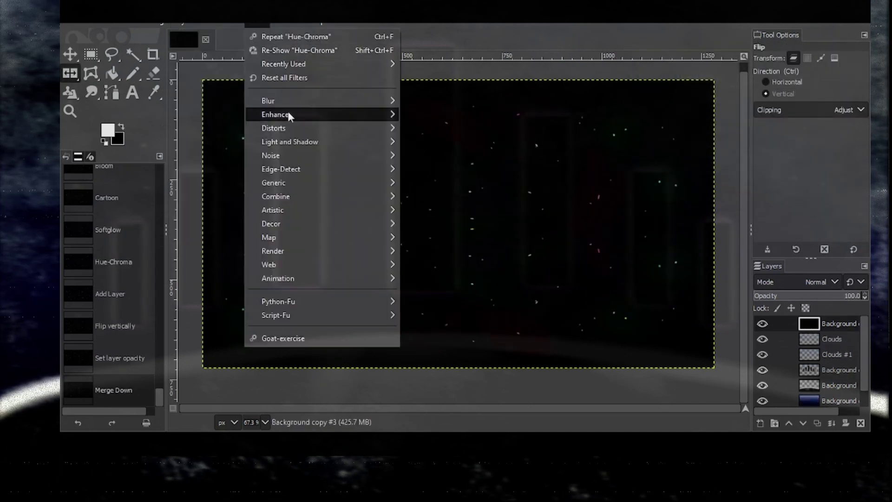
mouse_move(288, 115)
click(432, 142)
click(755, 262)
Apply Softglow to the merged star layer with glow radius 1, brightness 0.3 and sharpness 0.85
click(255, 21)
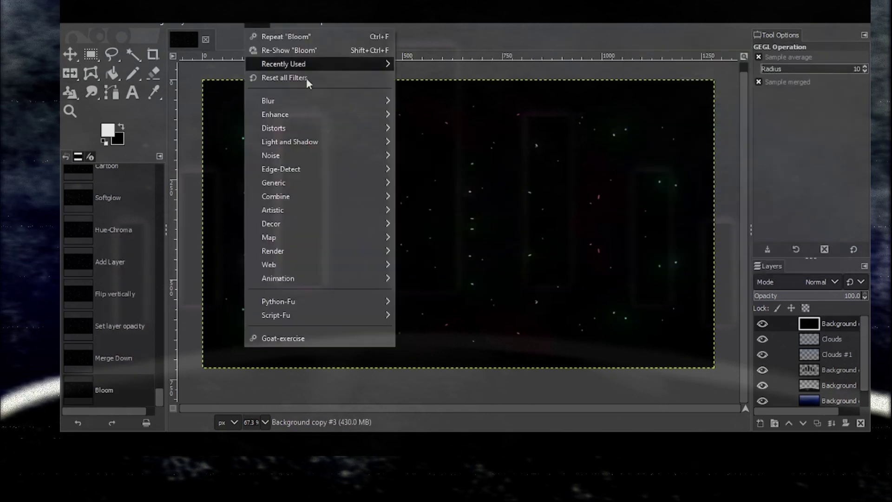
mouse_move(362, 210)
click(437, 305)
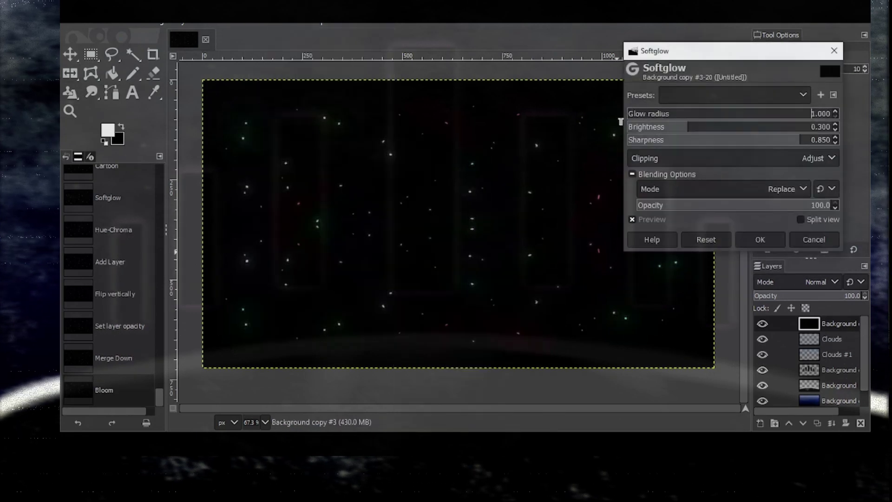
click(760, 240)
Move the star layer beneath the blue gradient sky layer and set the sky layer's opacity to 84.1
drag(825, 323, 837, 384)
click(836, 369)
click(844, 297)
Partly erase the upper sky on the gradient layer using the 2. Hardness 025 eraser at size 296 and opacity 47.3
key(shift+e)
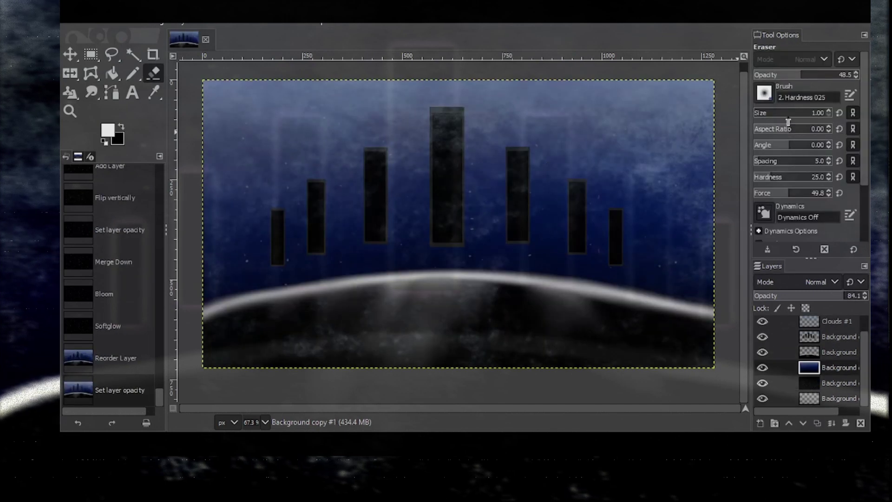
mouse_move(680, 130)
mouse_down()
mouse_move(660, 122)
mouse_move(229, 118)
mouse_up()
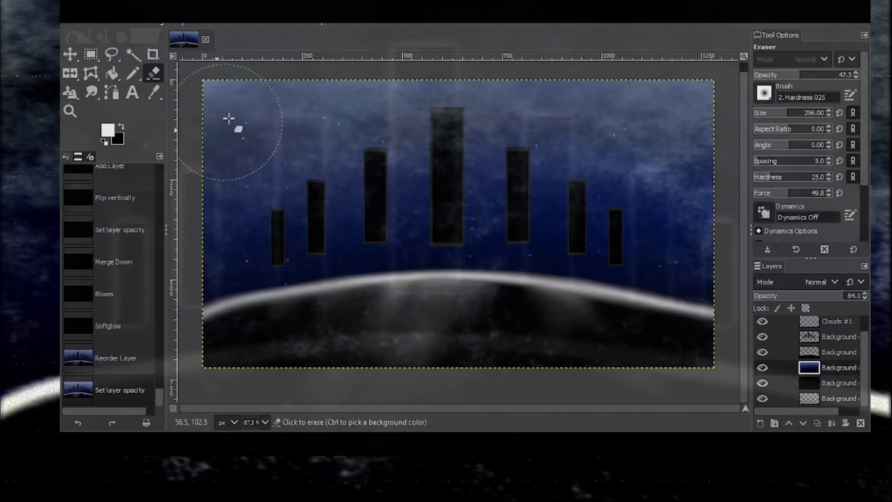
mouse_move(653, 148)
mouse_down()
mouse_move(553, 72)
mouse_move(490, 104)
mouse_up()
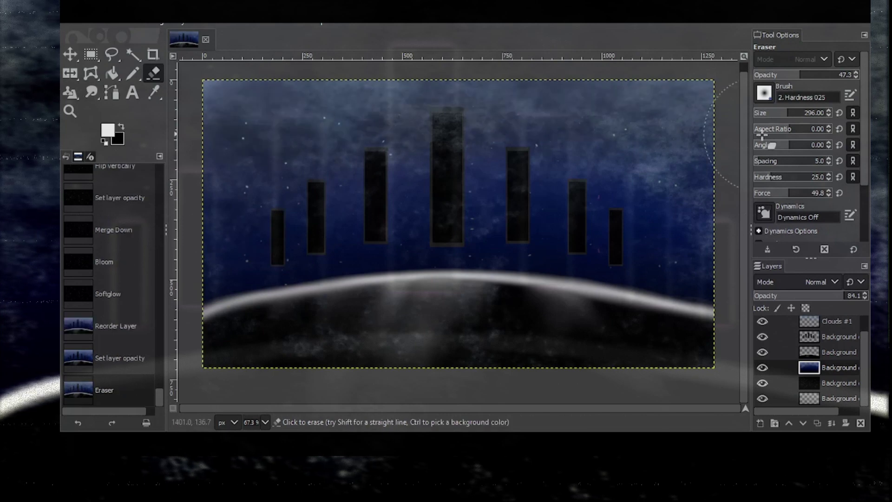
Erase more of the upper sky on the blue gradient layer with the eraser at size 704 and opacity 64.7
click(812, 113)
click(817, 76)
mouse_move(669, 116)
mouse_down()
mouse_move(424, 96)
mouse_move(237, 104)
mouse_up()
mouse_move(242, 100)
mouse_down()
mouse_move(535, 104)
mouse_move(674, 88)
mouse_up()
drag(669, 86, 242, 85)
Duplicate the black pillars layer
scroll(822, 358, up, 1)
click(825, 349)
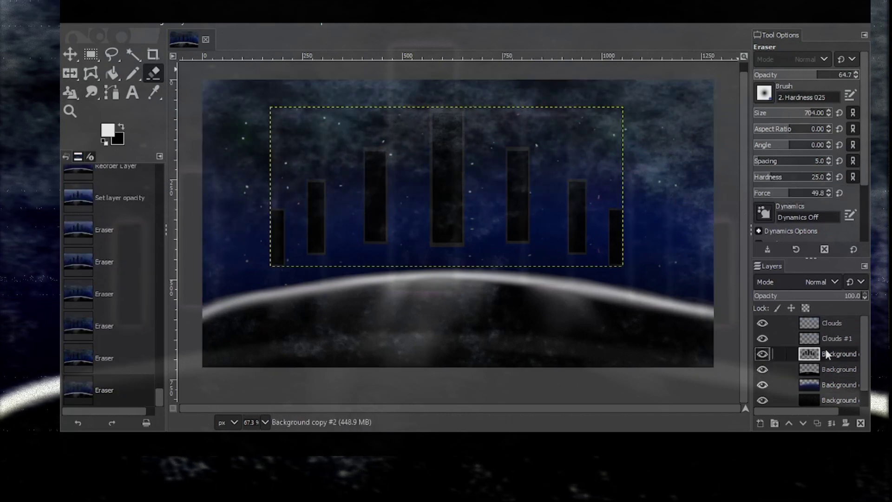
click(182, 23)
click(200, 78)
click(256, 23)
click(291, 51)
click(832, 51)
Start a Drop Shadow on the duplicated pillars with offset -2.308 and the light violet colour db90ff
click(256, 23)
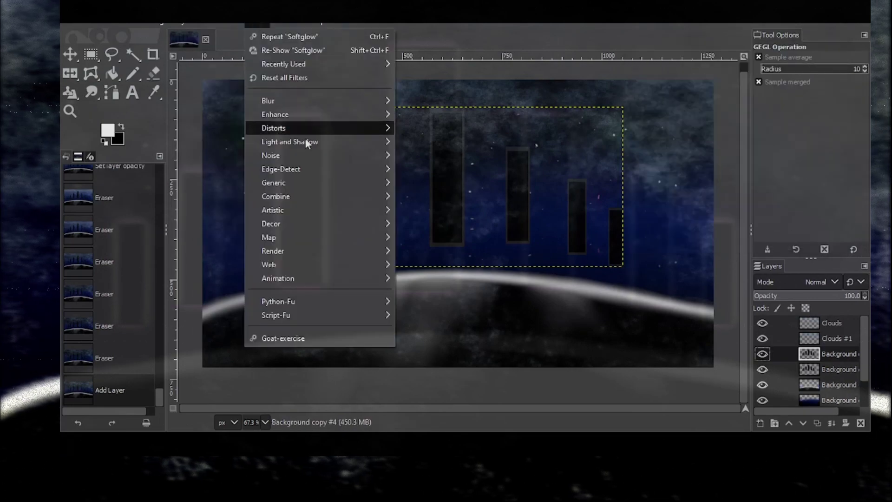
mouse_move(309, 142)
click(435, 233)
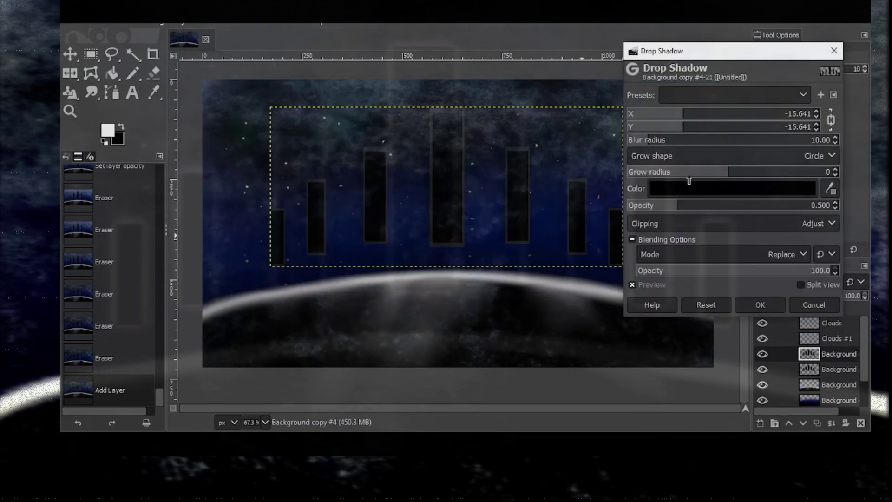
click(692, 188)
click(681, 175)
click(643, 117)
click(728, 299)
drag(683, 130, 638, 103)
click(700, 188)
click(700, 145)
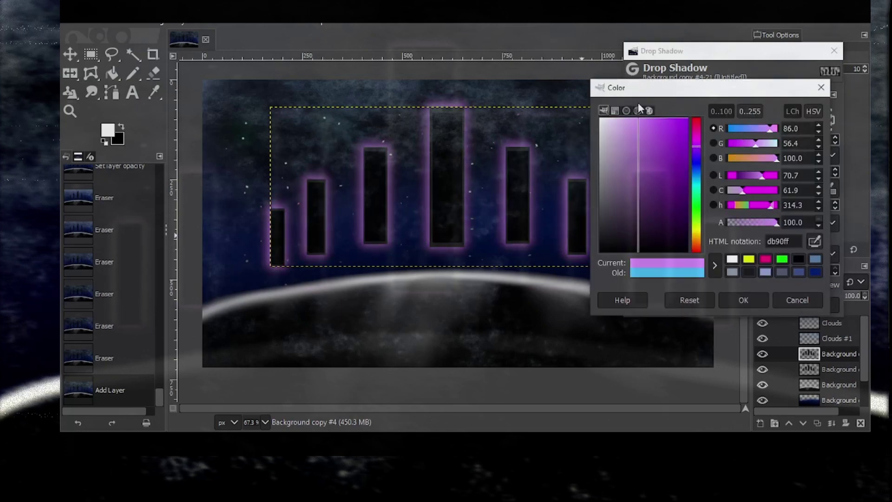
click(743, 298)
Apply the violet shadow with opacity 1.029, grow radius -37 and an adjusted blur radius, and place that layer beneath the original pillars
drag(697, 209, 731, 209)
drag(642, 144, 635, 143)
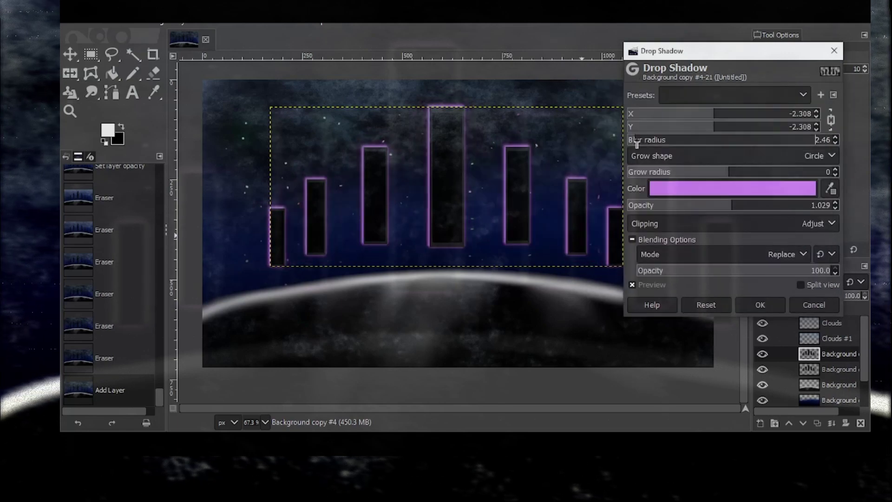
drag(729, 176, 646, 173)
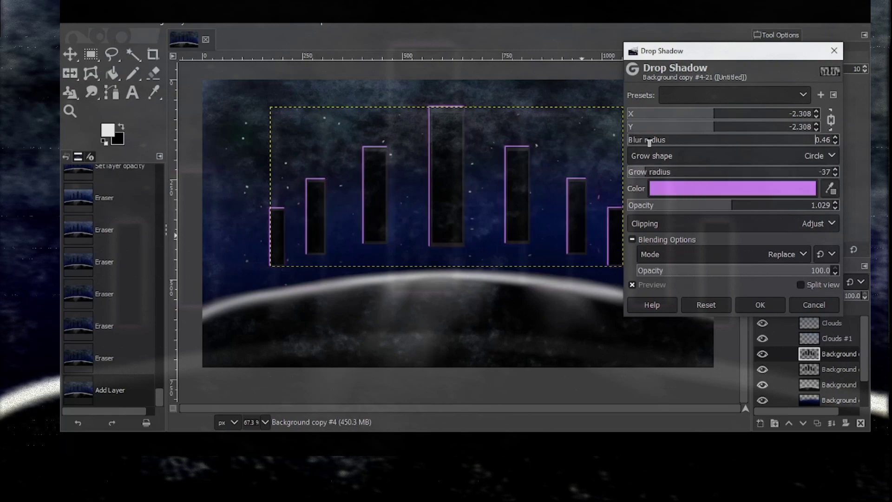
drag(651, 140, 827, 140)
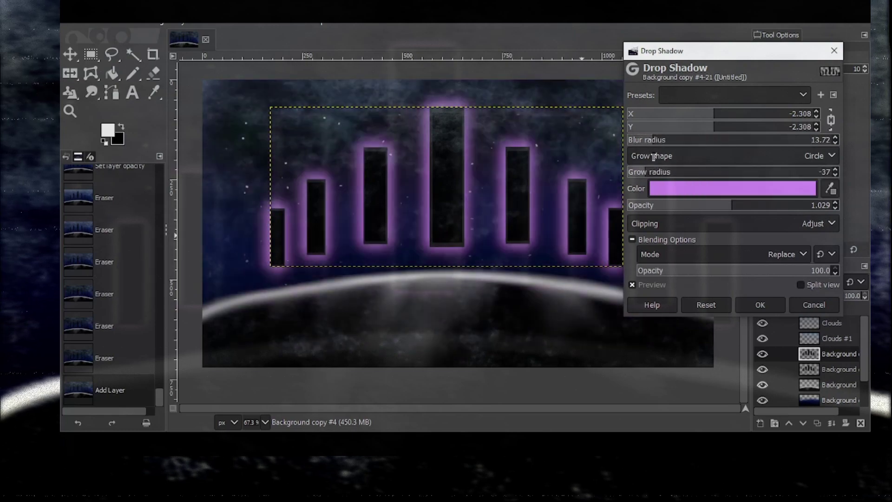
click(759, 305)
drag(823, 359, 830, 355)
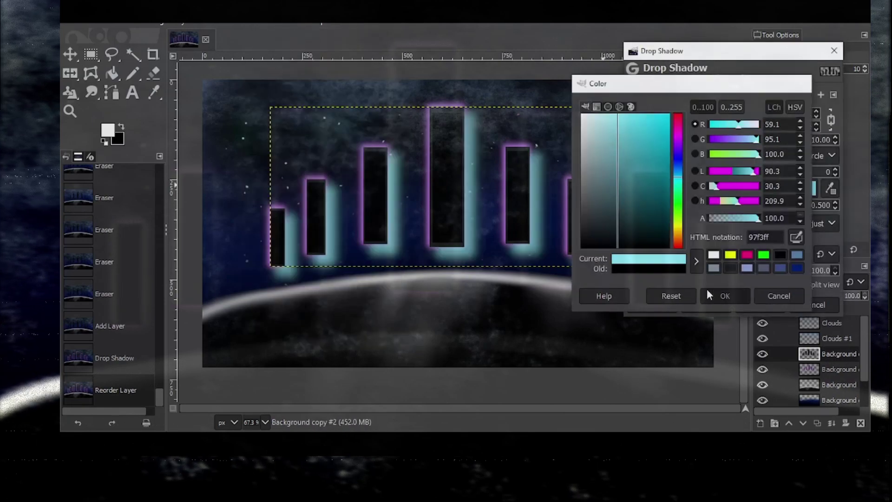
Apply a soft dark red Drop Shadow with a positive offset and opacity 0.500 to the original pillars layer
click(724, 295)
drag(683, 128, 716, 127)
click(644, 140)
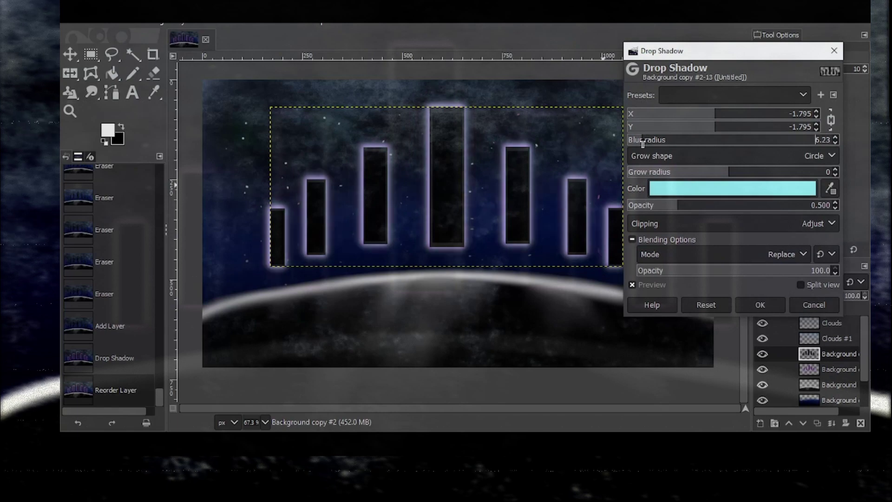
click(654, 187)
drag(647, 175, 662, 248)
click(649, 196)
drag(650, 196, 653, 179)
click(709, 300)
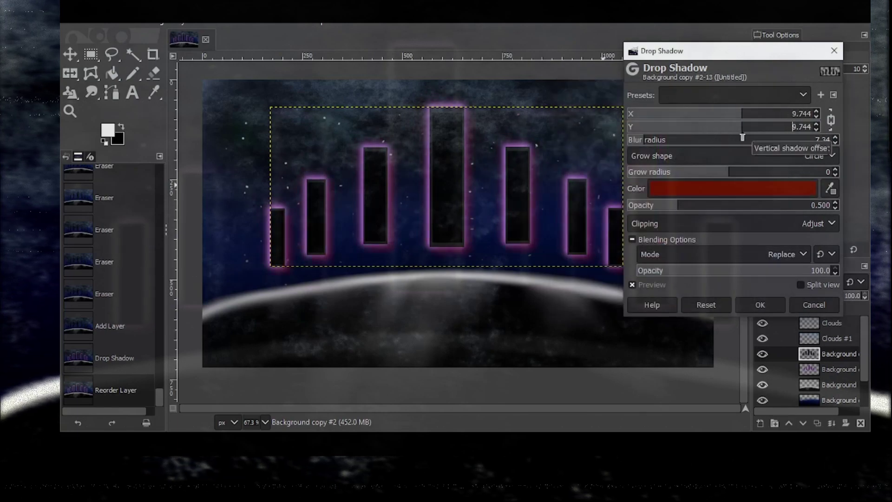
click(750, 305)
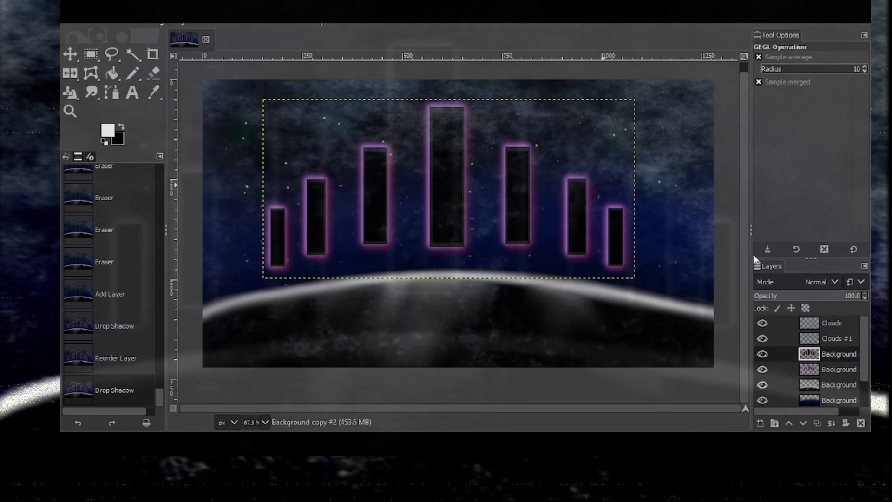
click(281, 23)
click(456, 203)
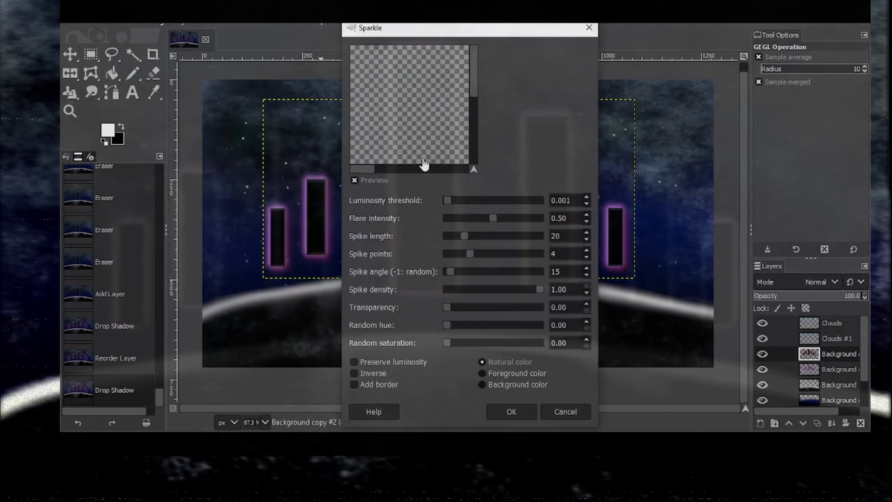
click(565, 411)
Merge the Clouds layer down into Clouds #1 and adjust the merged fog layer's opacity
scroll(813, 357, down, 3)
click(834, 401)
click(831, 329)
click(180, 21)
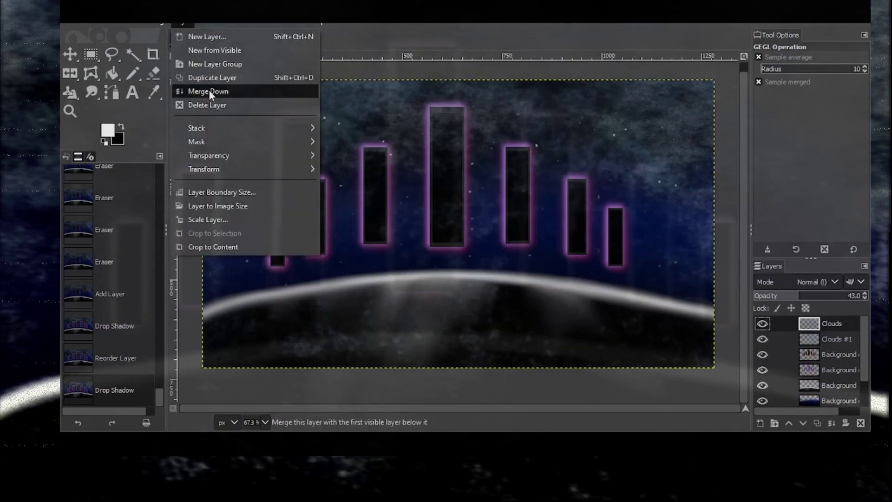
click(213, 92)
click(809, 297)
Merge the fog layer down successively through the pillar, planet, sky and star layers into one painted layer
click(181, 23)
click(204, 91)
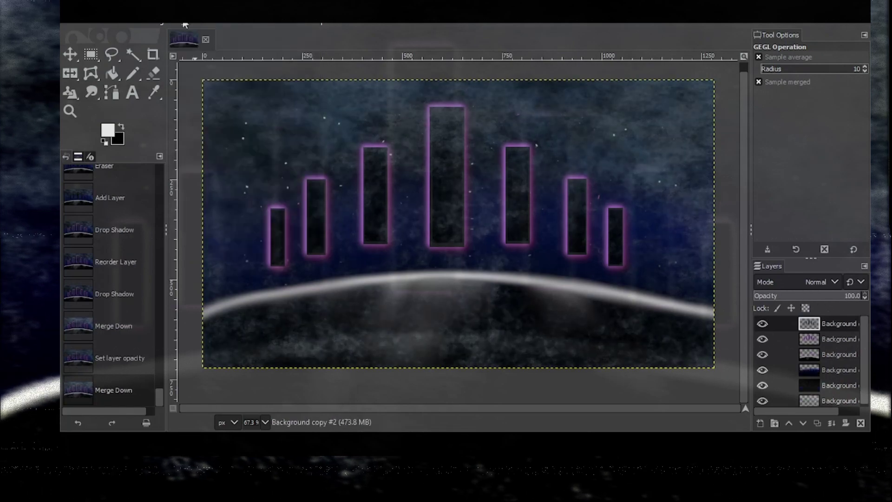
click(181, 22)
click(203, 89)
click(181, 22)
click(210, 90)
click(181, 22)
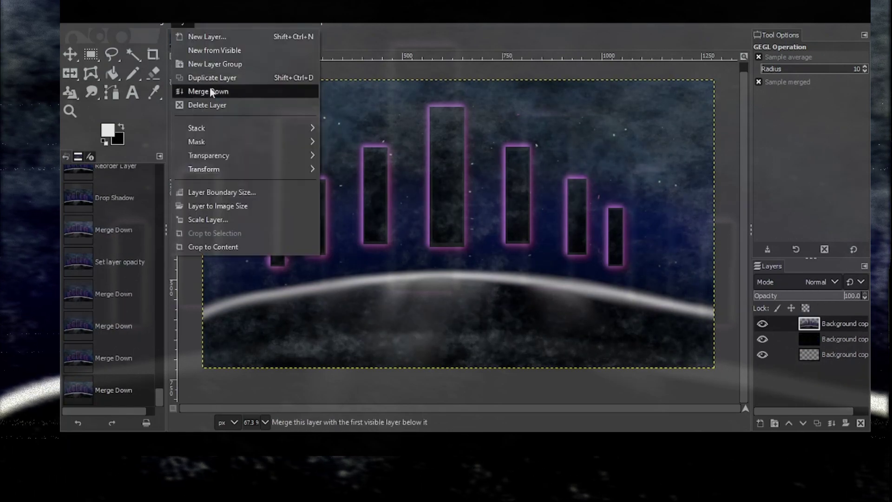
click(209, 90)
Duplicate the merged painting and apply the Cartoon filter to the copy with mask radius 1.599 and percent black 0.977
click(181, 22)
click(257, 22)
mouse_move(369, 204)
click(425, 223)
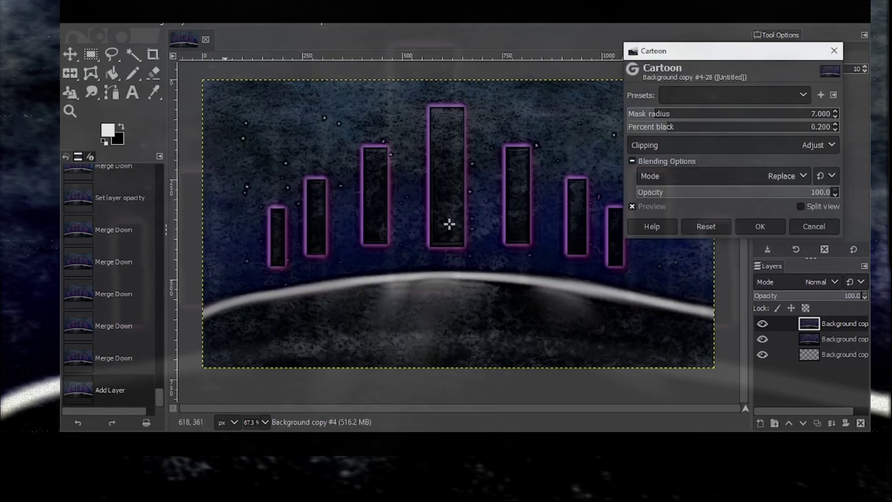
drag(645, 116, 637, 115)
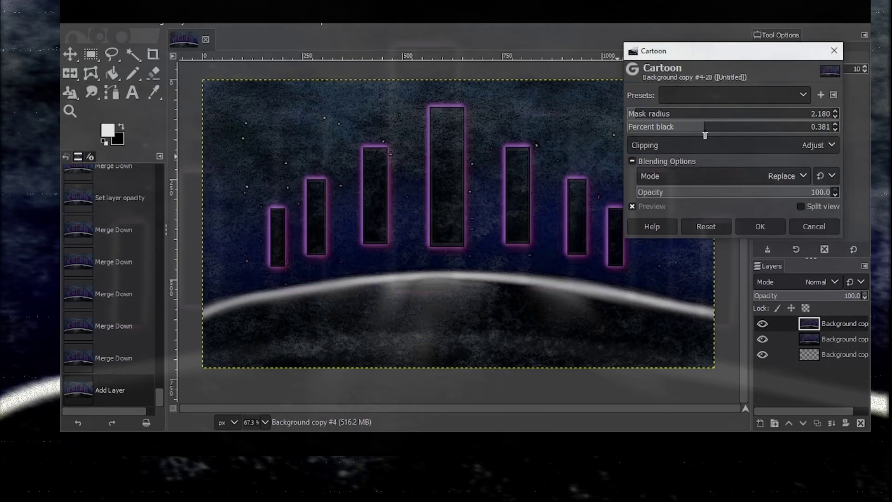
drag(827, 143, 824, 142)
click(637, 118)
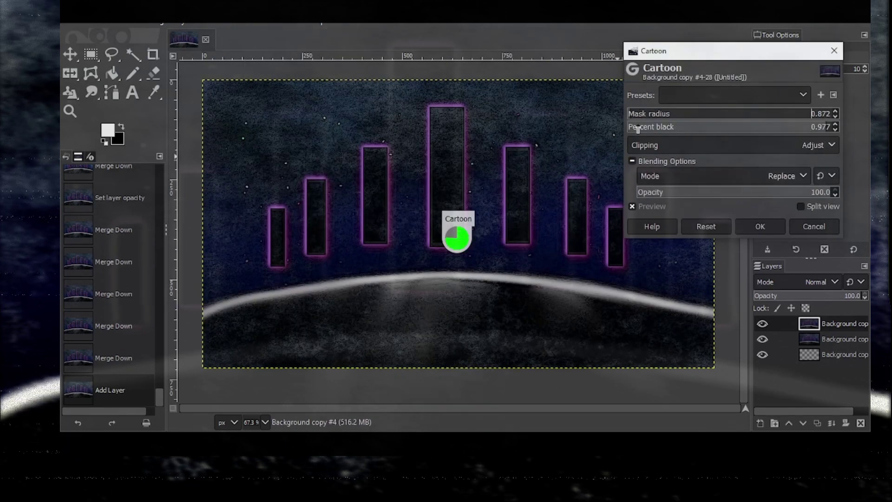
drag(642, 118, 634, 114)
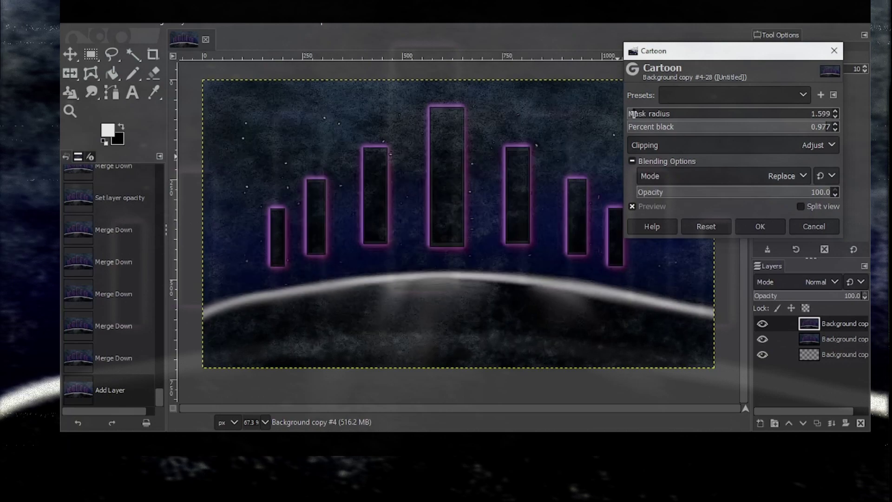
click(758, 231)
Set the Cartoon layer's opacity to 92.3 and partly erase its upper sky and lower planet area at eraser size 704
click(839, 297)
click(153, 72)
click(665, 128)
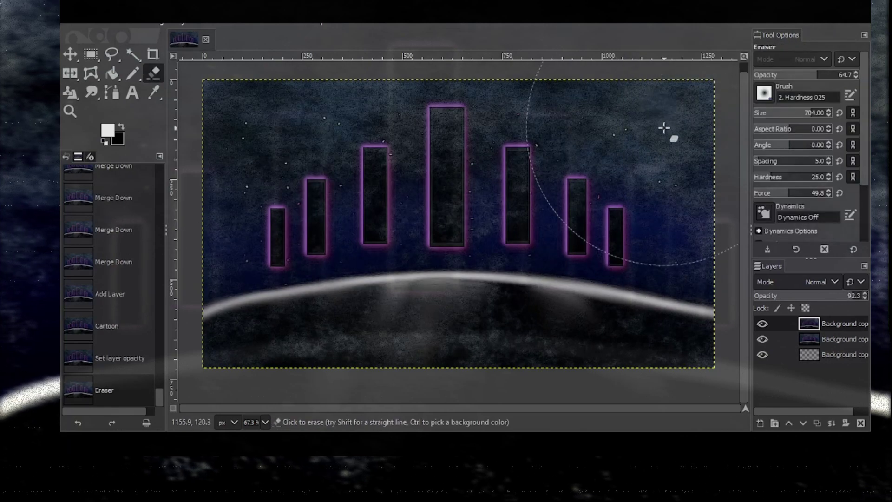
click(665, 128)
click(281, 110)
click(313, 350)
click(306, 347)
click(307, 347)
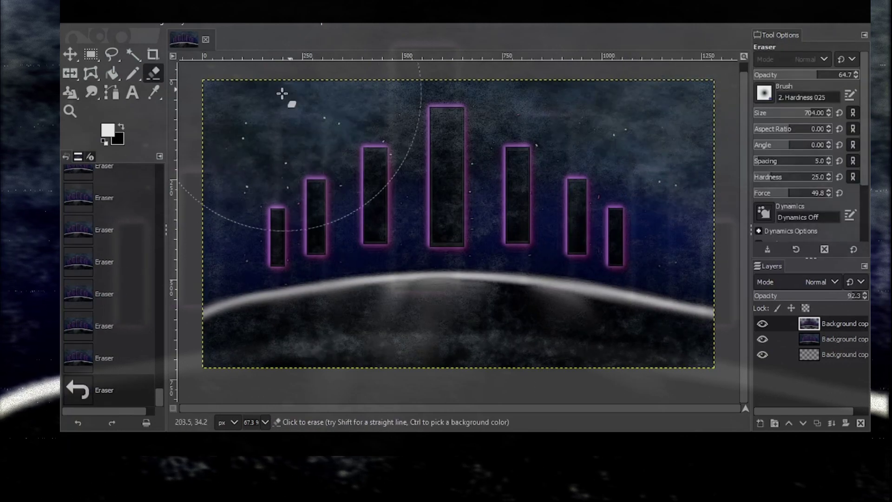
Merge the erased Cartoon layer down and duplicate the resulting painting
click(185, 25)
click(209, 90)
click(185, 25)
click(210, 76)
Apply Emboss to the duplicated painting with azimuth 30, depth 22 and a reduced elevation
click(256, 25)
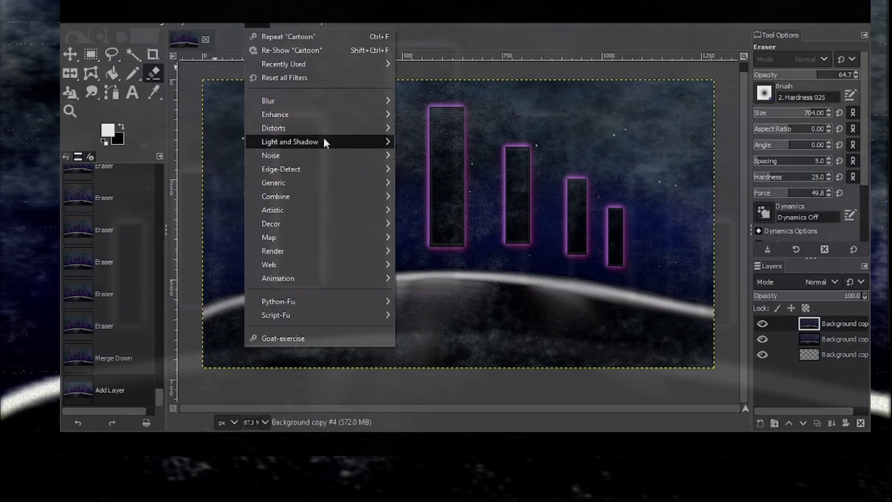
mouse_move(350, 128)
click(425, 142)
click(669, 169)
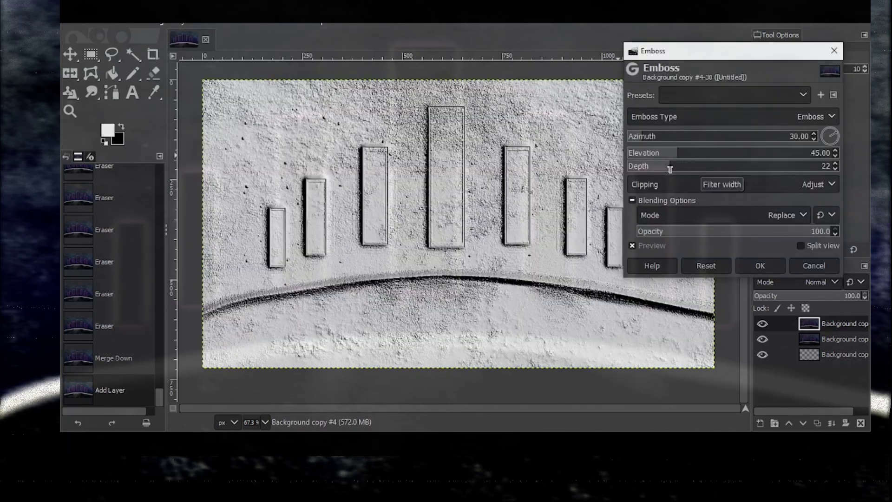
drag(682, 154, 636, 154)
click(760, 264)
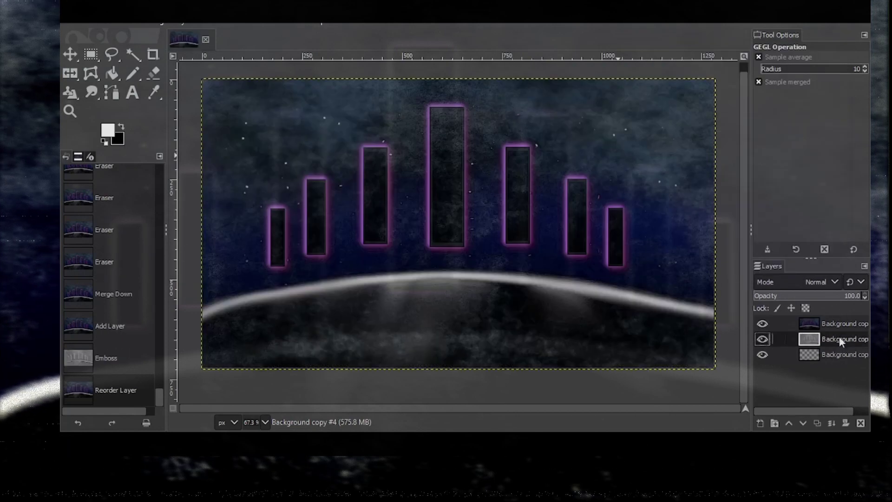
Place the embossed layer beneath the painted layer and set the painted layer's opacity to 87.9
drag(859, 300, 849, 302)
click(259, 22)
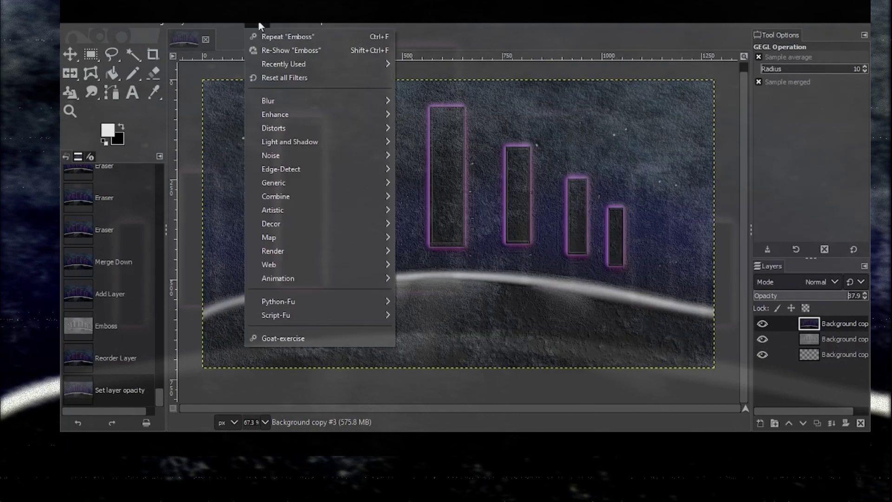
click(259, 22)
Place a duplicate of the painted layer below the embossed one and merge the upper painted layer down into the emboss
click(175, 22)
click(200, 77)
drag(832, 324, 834, 365)
click(836, 324)
click(177, 22)
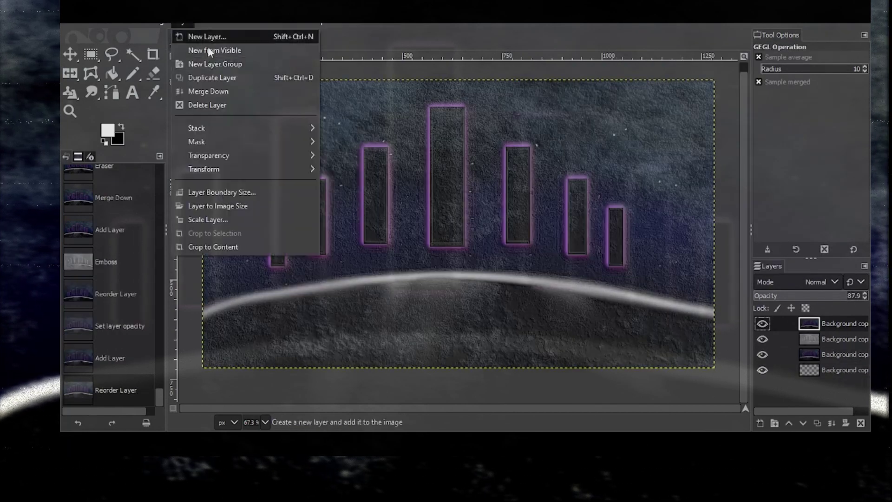
click(210, 90)
Apply Hue-Saturation to the merged emboss layer with saturation 100
click(199, 22)
click(236, 78)
drag(746, 274, 783, 275)
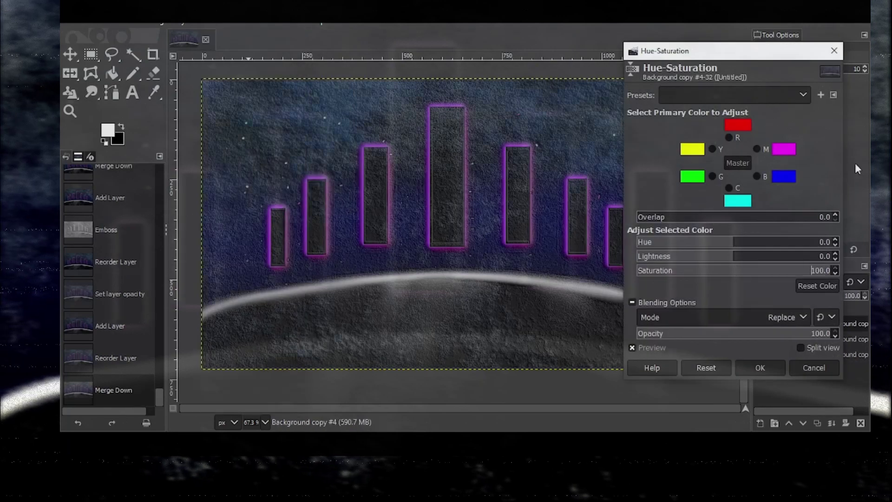
click(760, 367)
click(202, 21)
click(239, 90)
click(813, 213)
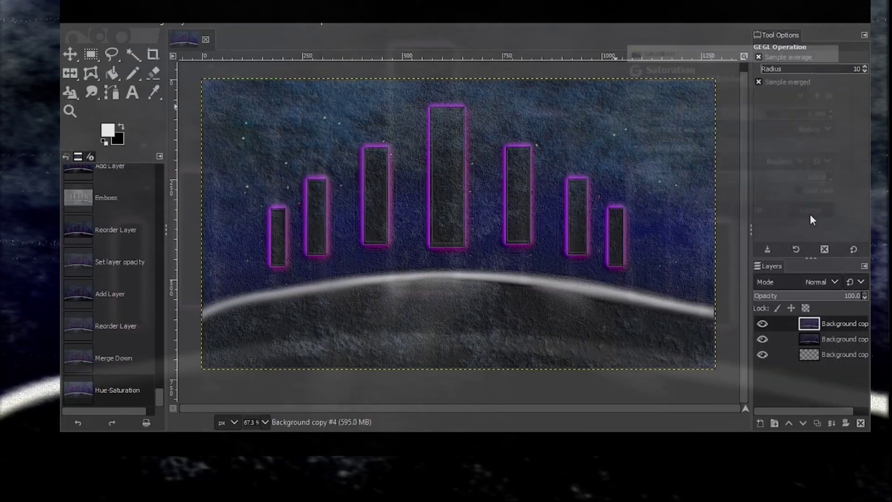
Apply Brightness-Contrast to the embossed layer with brightness 24 and contrast 37
click(202, 21)
click(241, 130)
click(761, 148)
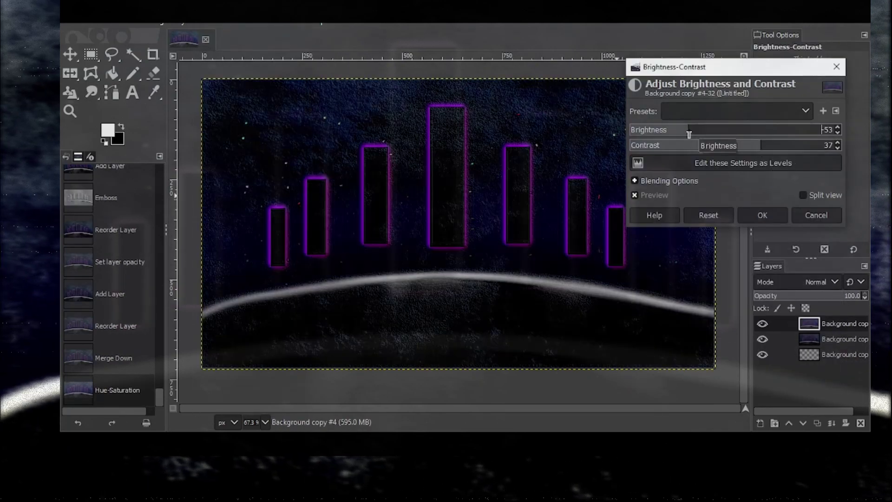
click(738, 132)
click(750, 132)
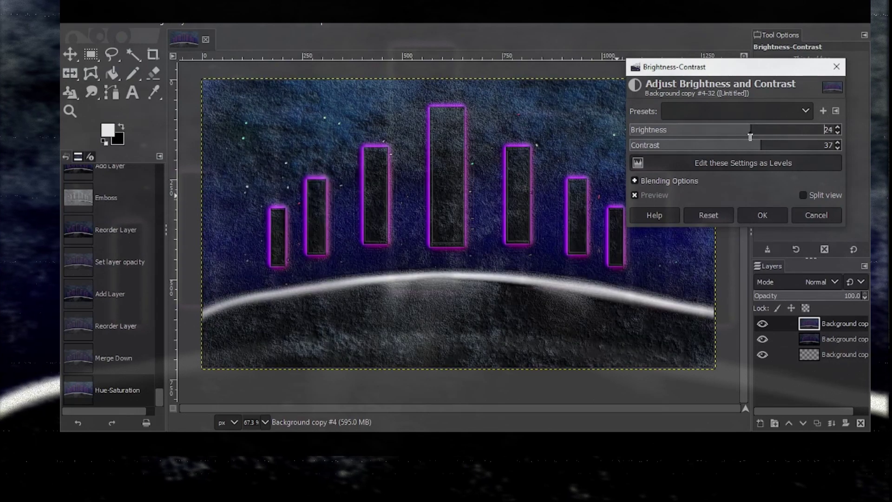
click(762, 215)
Partly erase the embossed sky on both sides at eraser size 704 and opacity 64.7, and reduce the eraser size to 195
click(153, 74)
click(613, 139)
click(661, 156)
click(292, 108)
click(253, 155)
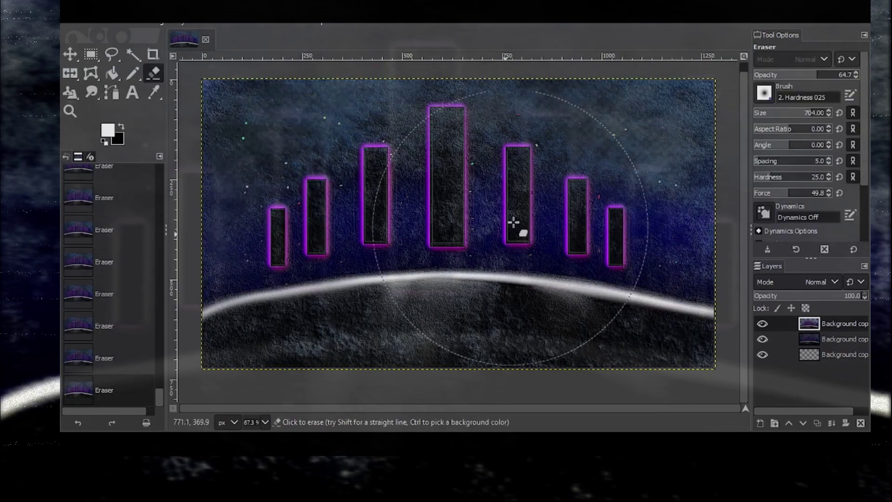
click(780, 113)
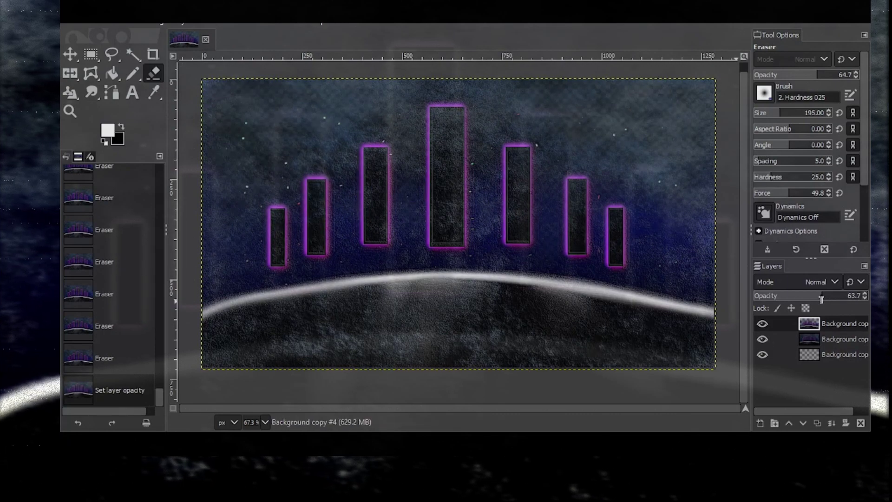
Merge the embossed layer down at opacity 63.7 and duplicate the merged painting
click(179, 25)
click(217, 92)
click(179, 25)
click(218, 69)
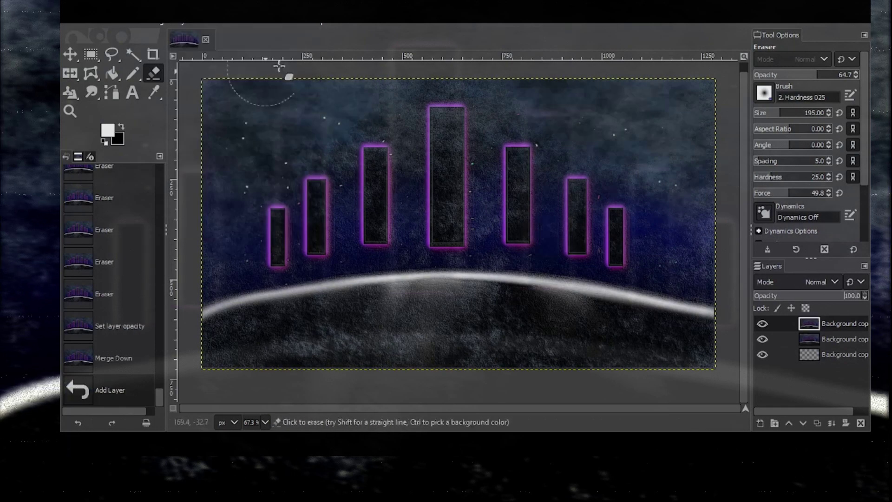
click(180, 25)
click(217, 91)
click(182, 25)
click(218, 77)
Apply Shadows-Highlights to the duplicated painting, resetting the trial settings and raising only the shadows
click(254, 24)
mouse_move(208, 25)
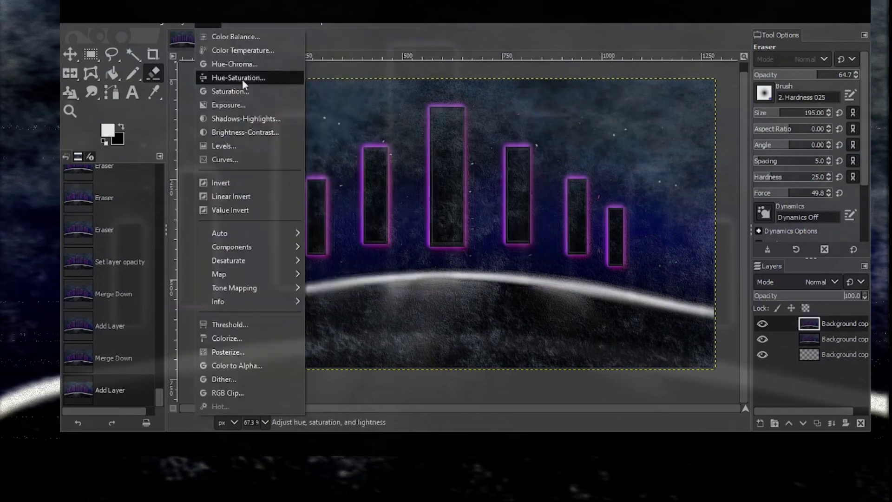
click(257, 124)
drag(745, 125, 766, 126)
drag(746, 46, 268, 59)
click(296, 129)
click(306, 143)
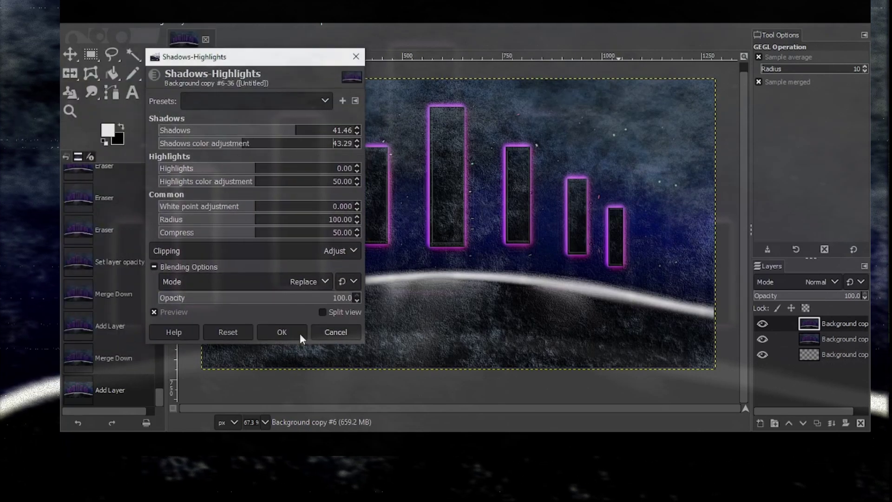
click(228, 332)
drag(259, 132, 301, 126)
click(281, 333)
Apply Saturation to the duplicated painting with a scale of 1.360
click(206, 19)
click(249, 89)
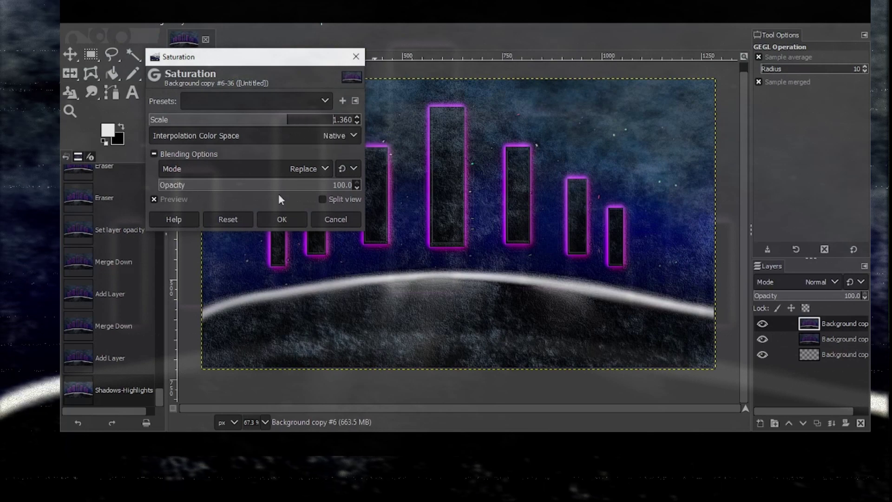
click(275, 220)
Apply Exposure to the duplicated painting with black level 0.012 and a raised exposure
click(231, 23)
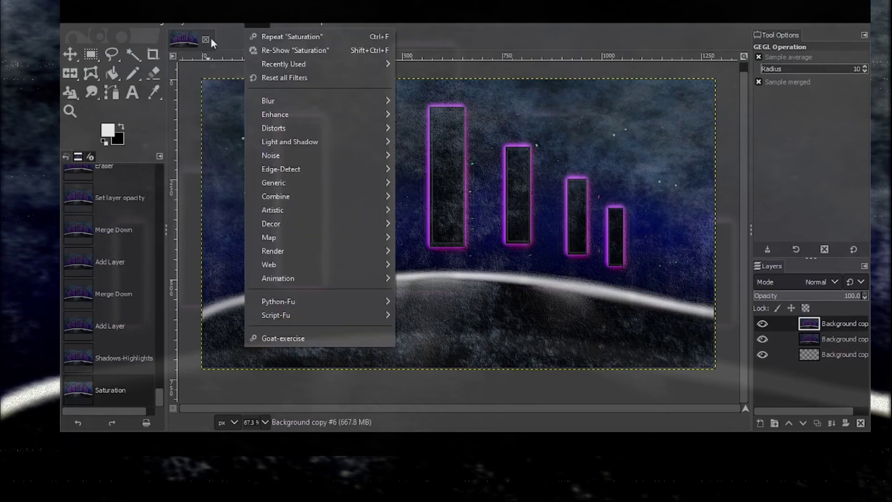
click(249, 105)
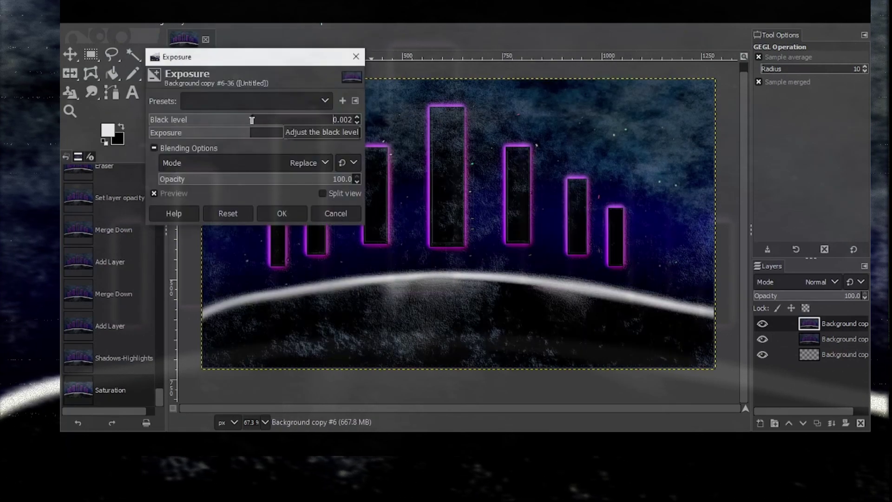
click(255, 120)
click(268, 135)
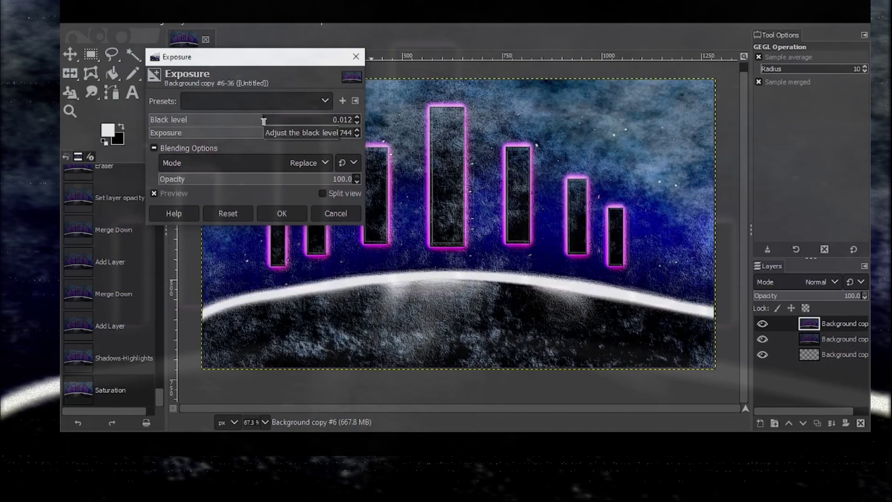
click(282, 213)
Merge the toned layer down and duplicate the merged painting
click(182, 22)
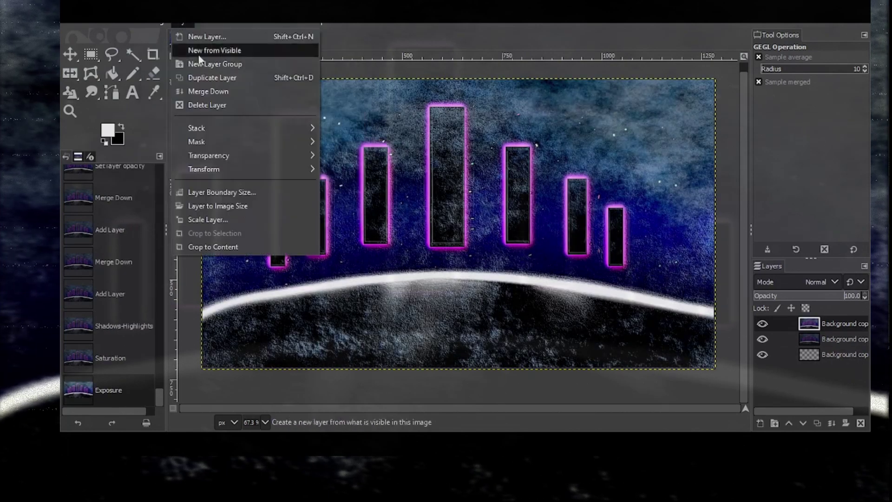
click(209, 91)
click(182, 22)
click(209, 78)
click(254, 21)
mouse_move(295, 208)
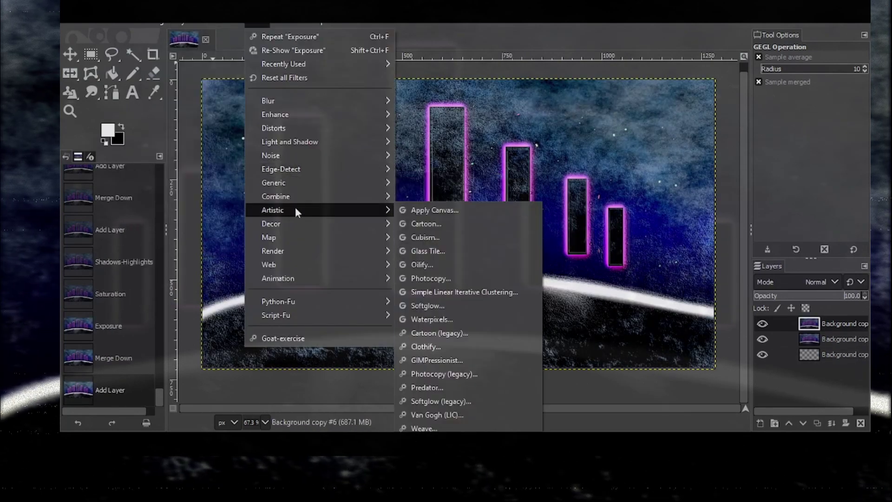
click(425, 213)
click(335, 220)
Apply the Oilify filter to the new duplicate with mask radius 2 and a reduced exponent
click(251, 22)
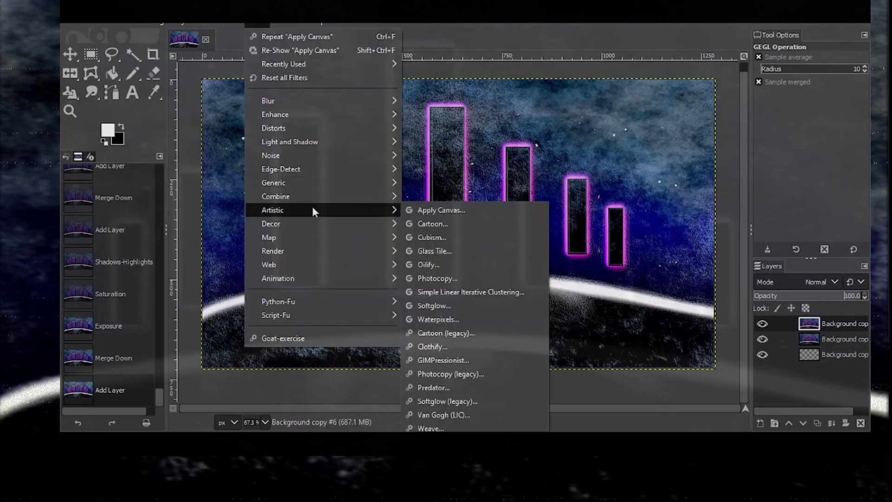
click(488, 264)
click(158, 192)
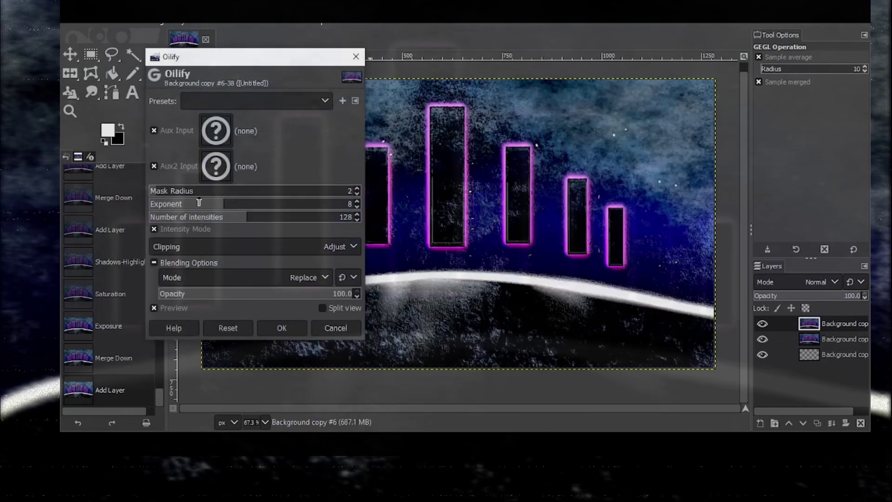
drag(199, 205, 173, 206)
click(282, 329)
Apply a canvas texture with top-right direction and depth 2 to the oilified layer, and merge it down
click(251, 22)
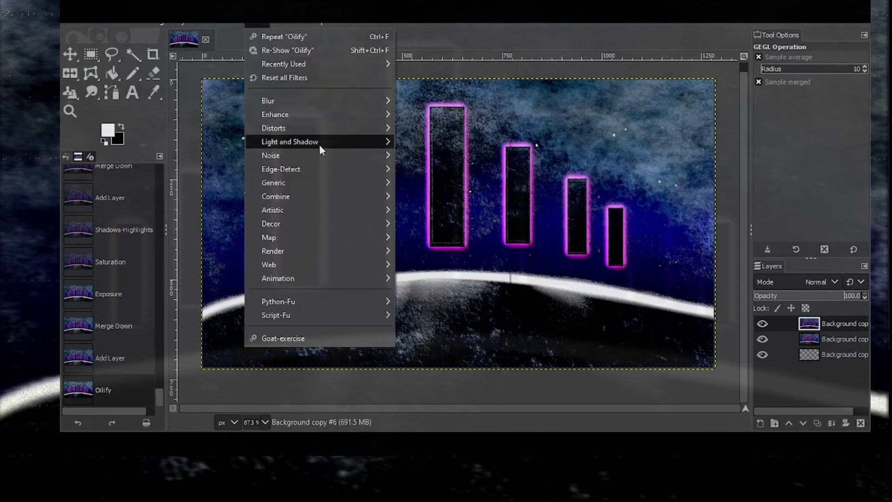
mouse_move(312, 208)
click(437, 211)
click(178, 143)
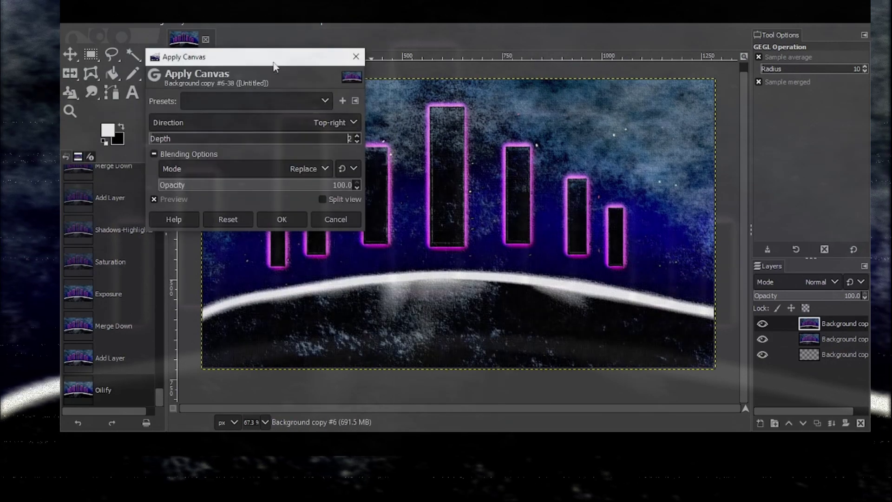
drag(274, 67, 457, 55)
click(465, 209)
click(182, 22)
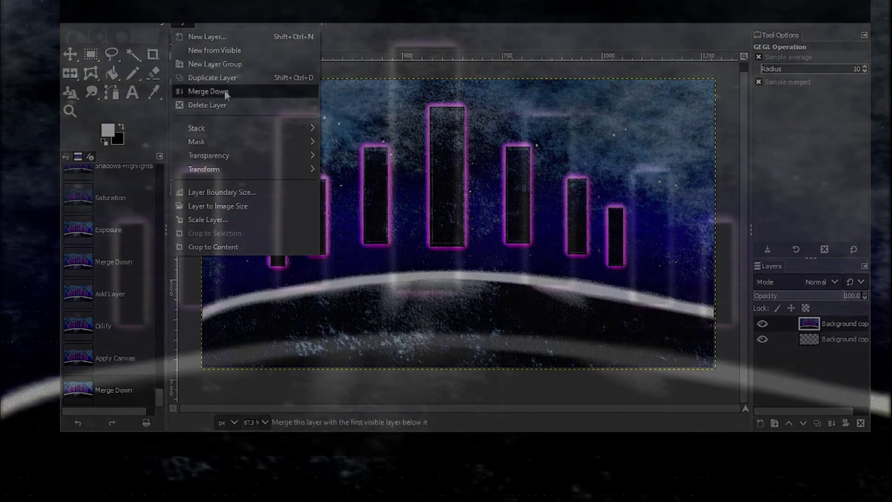
click(208, 91)
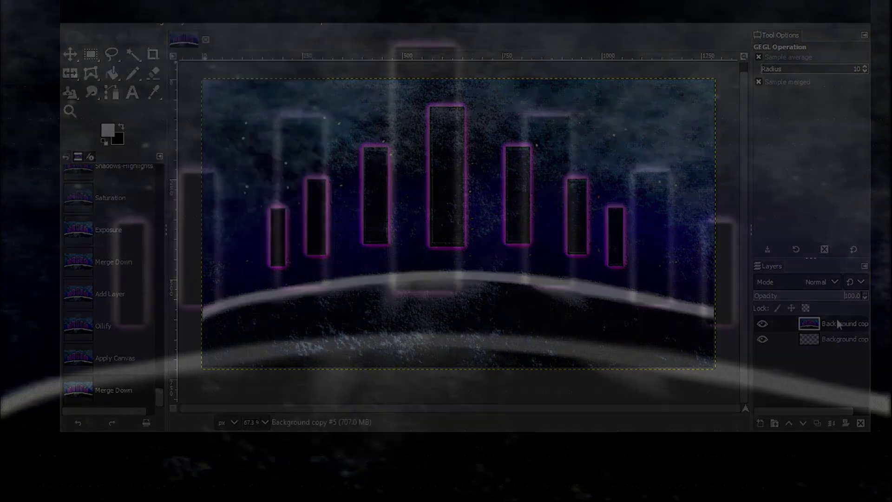